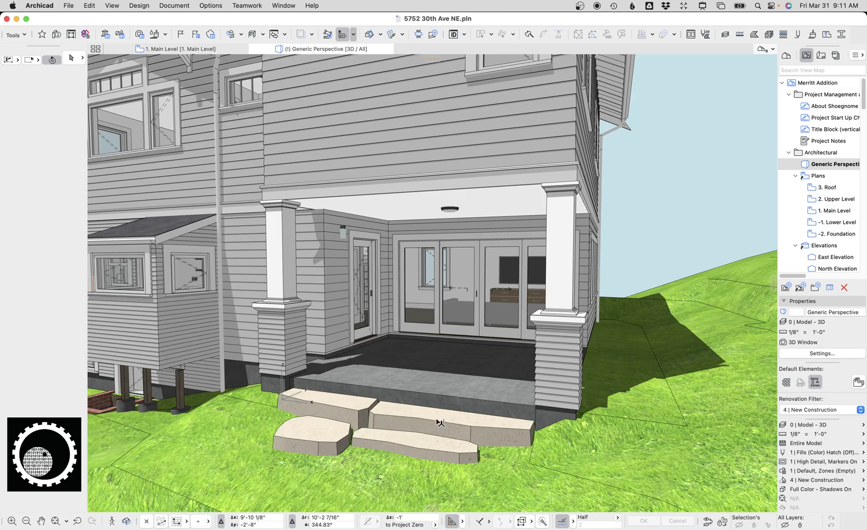
# - Select the long stone step slab beside the porch's right column and change the custom edge angle of only its clicked front edge
pyautogui.keyDown('shift'); pyautogui.moveTo(412, 416); pyautogui.dragTo(432, 383, button='middle'); pyautogui.keyUp('shift')
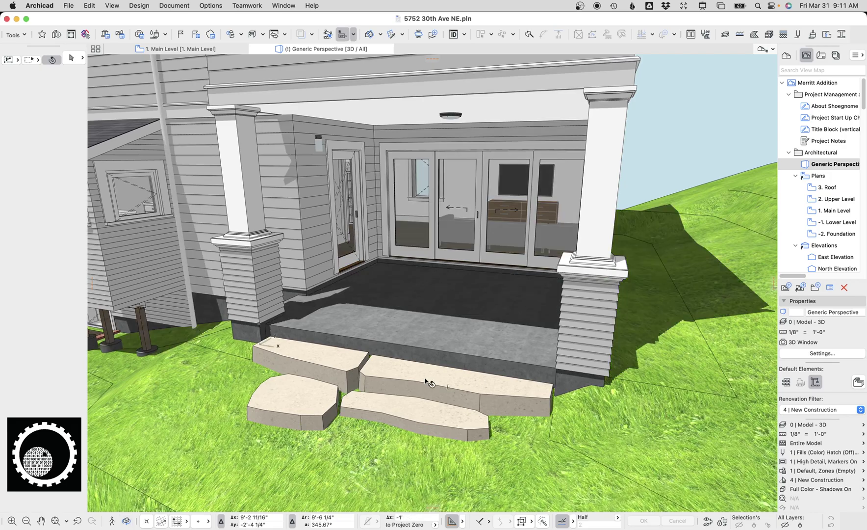
pyautogui.click(437, 383)
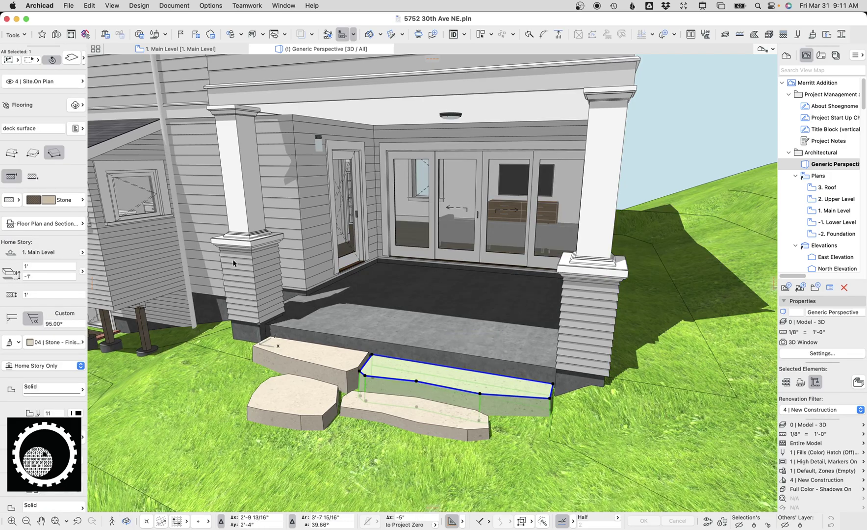
pyautogui.scroll(3, 474, 391)
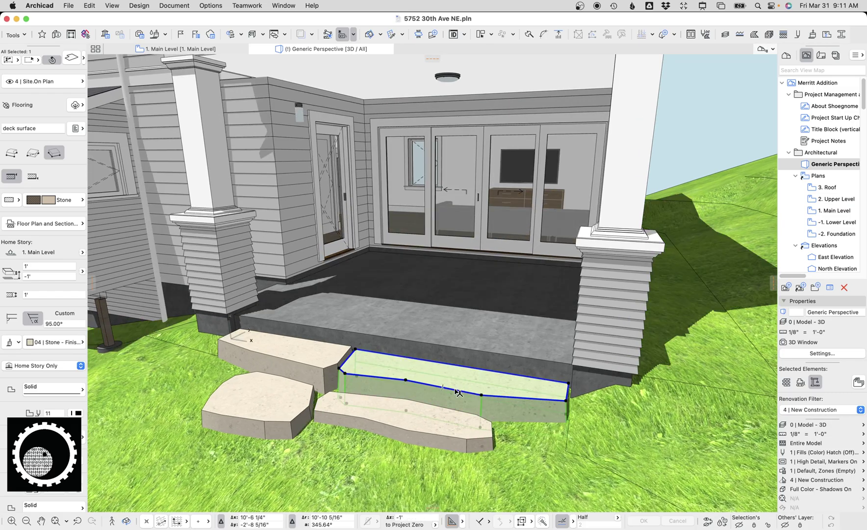
pyautogui.click(455, 389)
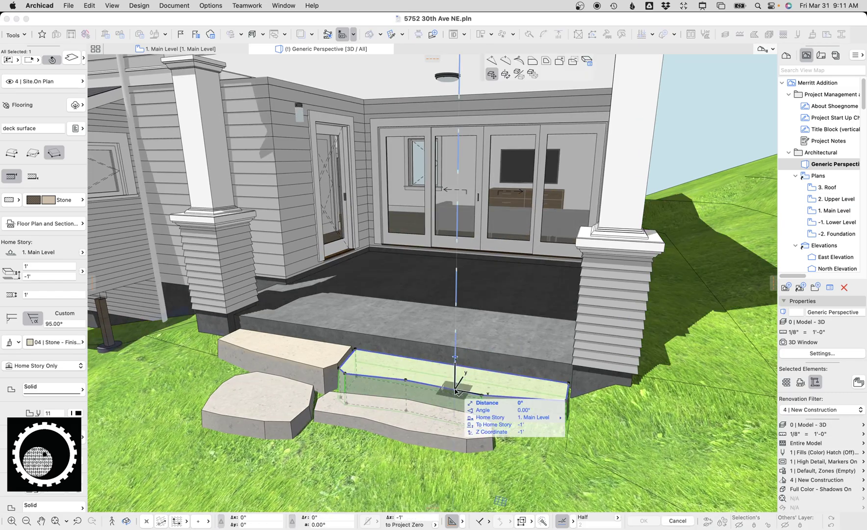
pyautogui.click(586, 62)
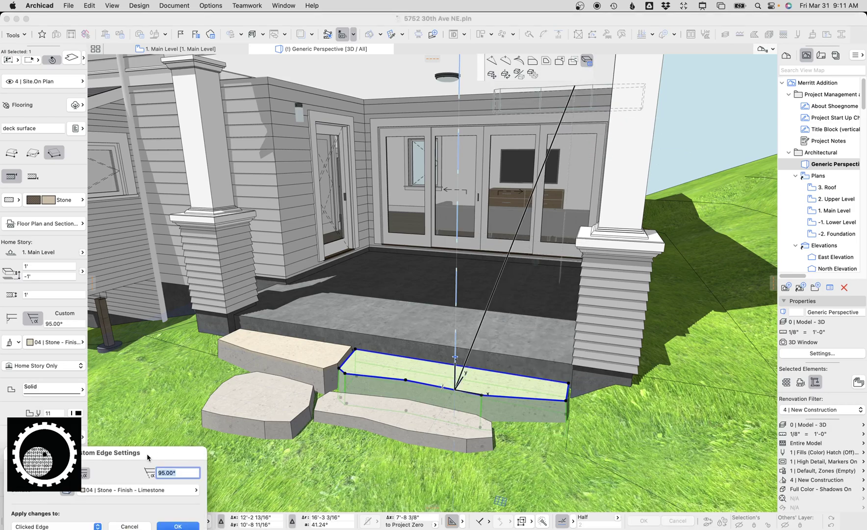
pyautogui.moveTo(147, 454); pyautogui.dragTo(296, 148)
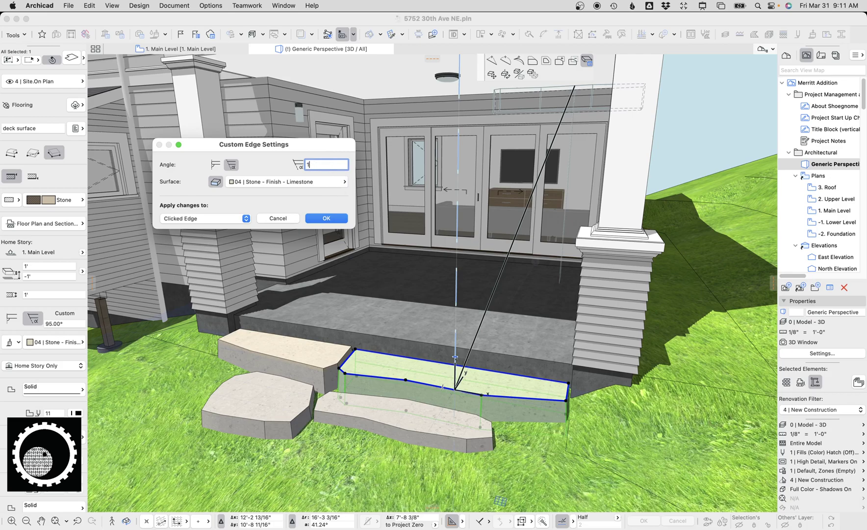
pyautogui.press('Return')
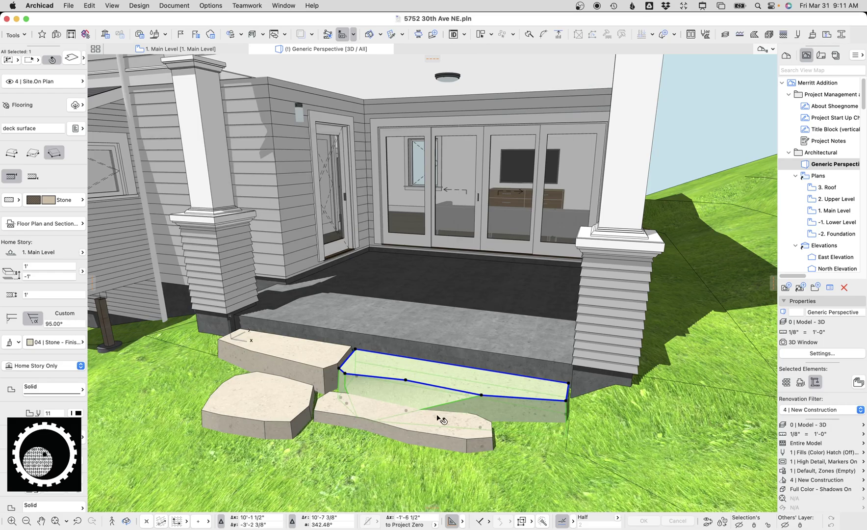
# - Look at the reshaped slab edge from another angle and undo the edge angle change
pyautogui.press('Escape')
pyautogui.keyDown('shift'); pyautogui.moveTo(375, 402); pyautogui.dragTo(334, 399, button='middle'); pyautogui.keyUp('shift')
pyautogui.scroll(1, 339, 399)
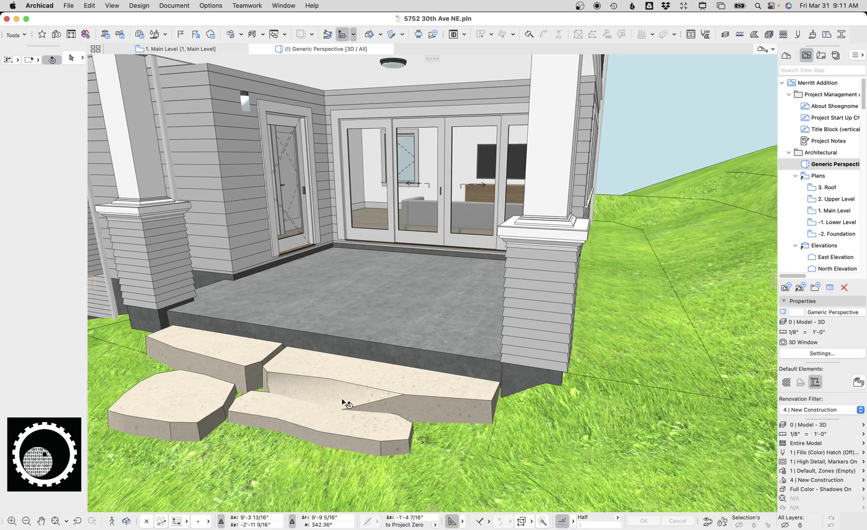
pyautogui.click(372, 396)
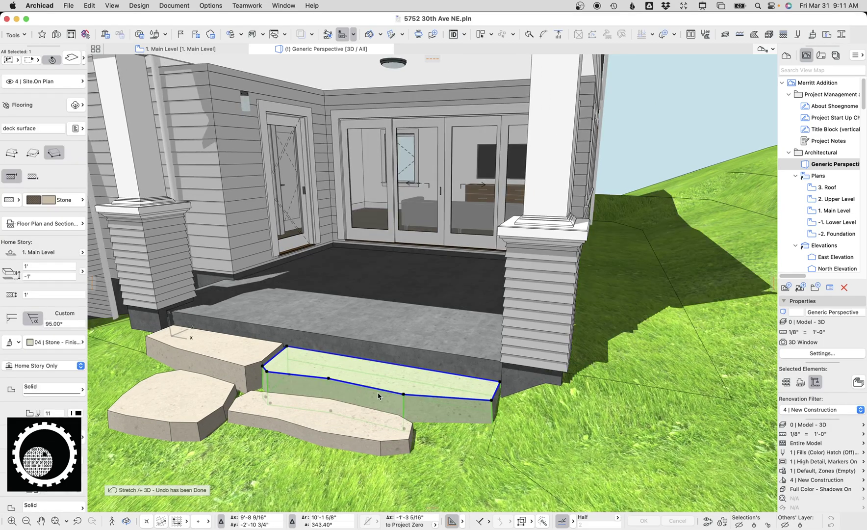
pyautogui.press('super+z')
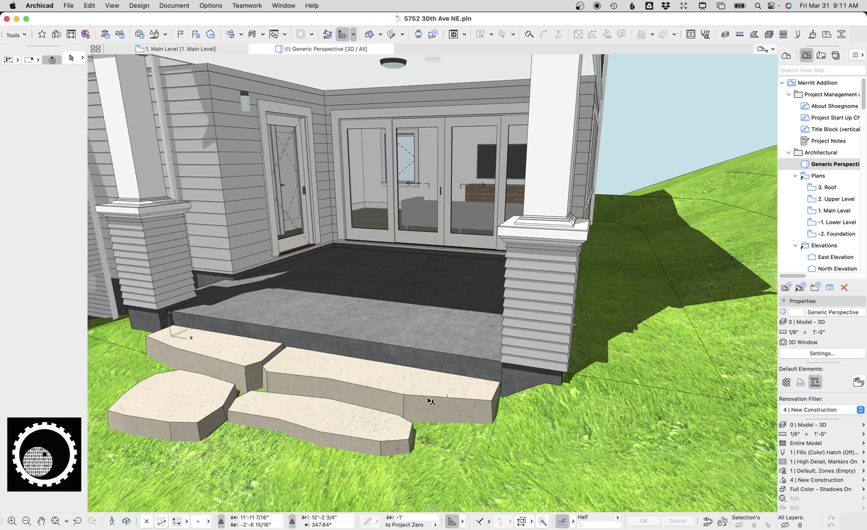
# - Isolate the lap siding on the corner column's base in 3D to examine it, and show the full model again
pyautogui.keyDown('shift'); pyautogui.moveTo(365, 387); pyautogui.dragTo(401, 396, button='middle'); pyautogui.keyUp('shift')
pyautogui.scroll(-2, 376, 329)
pyautogui.keyDown('shift'); pyautogui.moveTo(395, 356); pyautogui.dragTo(372, 326, button='middle'); pyautogui.keyUp('shift')
pyautogui.keyDown('shift'); pyautogui.moveTo(437, 299); pyautogui.dragTo(420, 272, button='middle'); pyautogui.keyUp('shift')
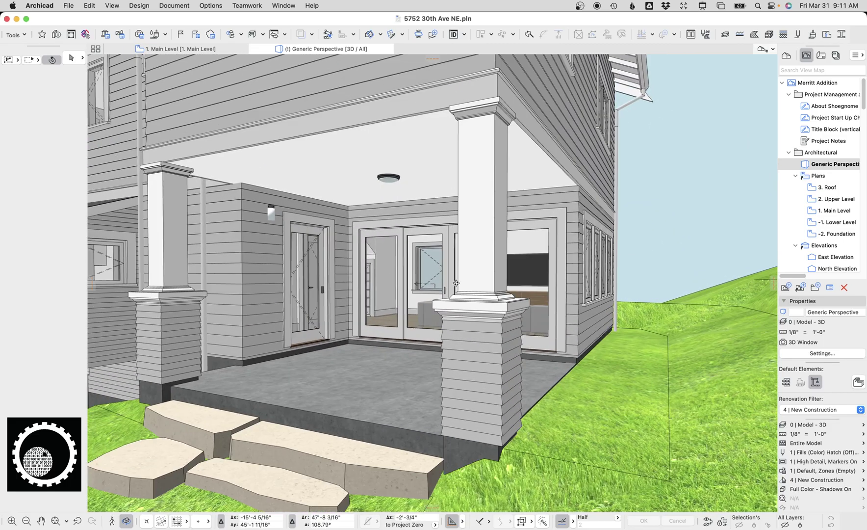
pyautogui.click(511, 354)
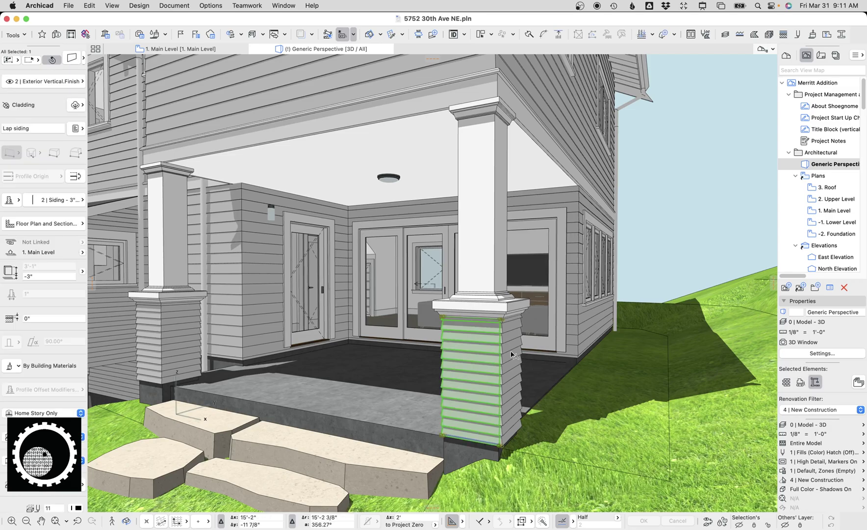
pyautogui.press('F5')
pyautogui.moveTo(509, 356)
pyautogui.keyDown('shift'); pyautogui.mouseDown(button='middle')
pyautogui.moveTo(347, 349)
pyautogui.moveTo(524, 359)
pyautogui.mouseUp(button='middle'); pyautogui.keyUp('shift')
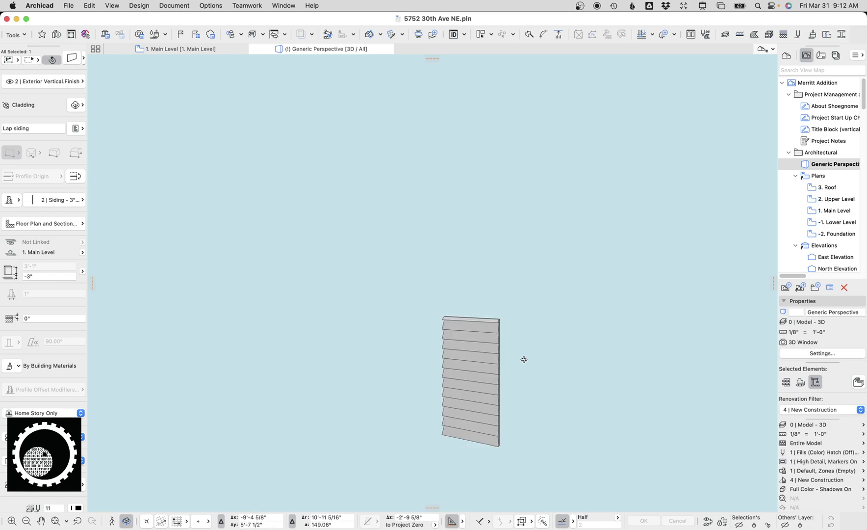
pyautogui.click(488, 297)
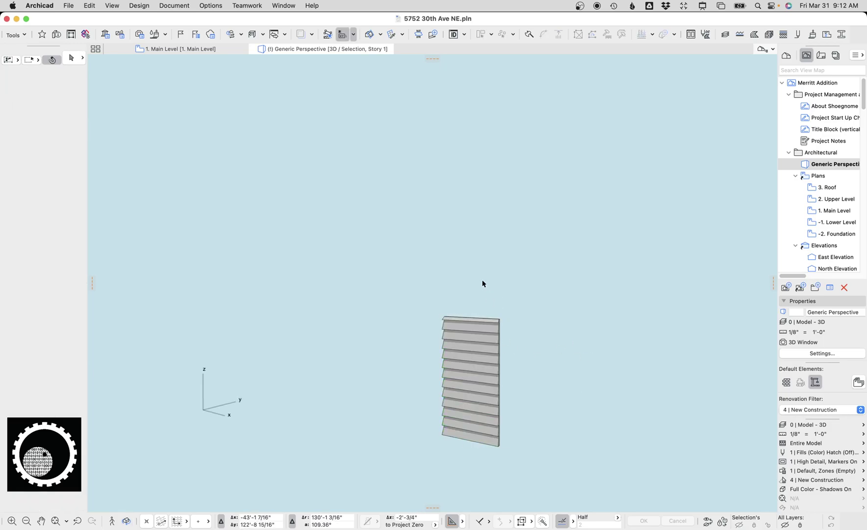
pyautogui.press('F5')
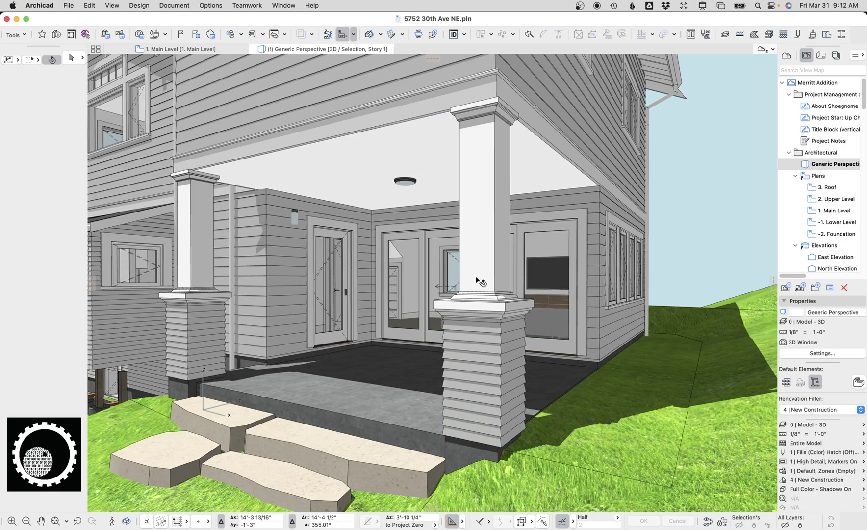
# - Select the white post above the corner column's siding base and show only that column in 3D
pyautogui.click(492, 218)
pyautogui.keyDown('shift'); pyautogui.moveTo(492, 219); pyautogui.dragTo(490, 248, button='middle'); pyautogui.keyUp('shift')
pyautogui.keyDown('shift'); pyautogui.moveTo(502, 209); pyautogui.dragTo(512, 216, button='middle'); pyautogui.keyUp('shift')
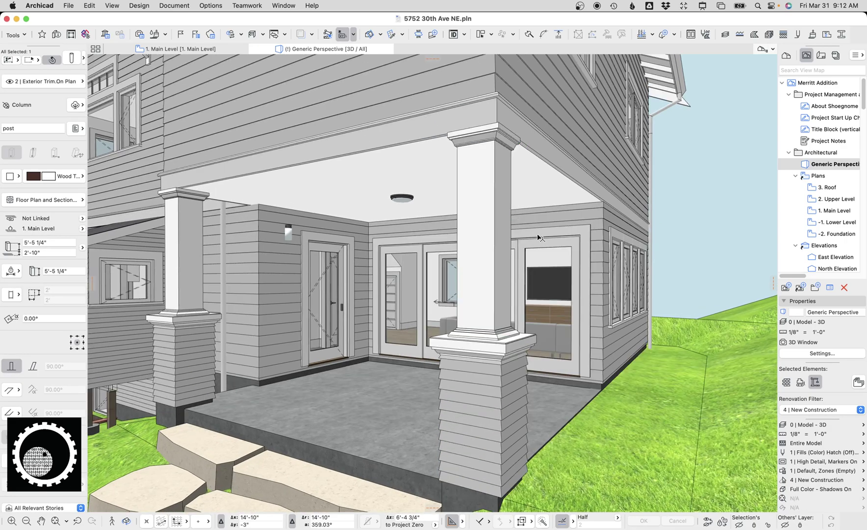
pyautogui.press('F5')
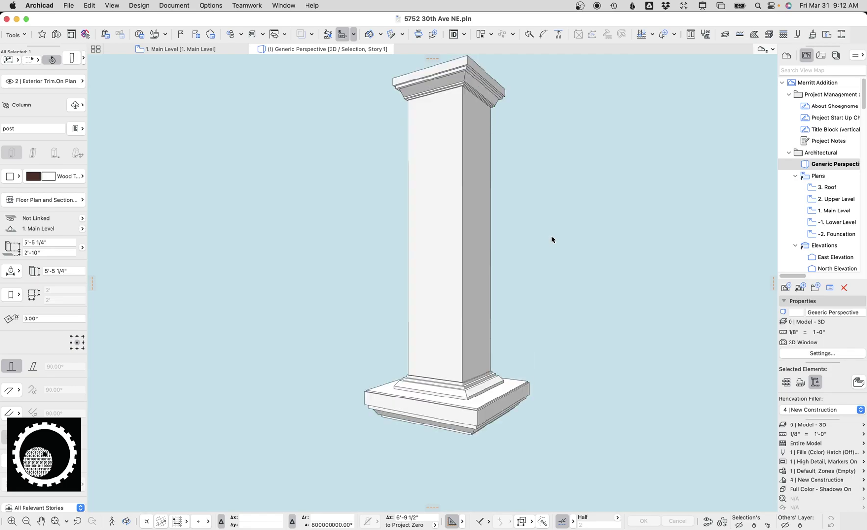
# - Examine the isolated column's shaft, cap and base mouldings from several sides and up close
pyautogui.press('Escape')
pyautogui.scroll(3, 544, 240)
pyautogui.moveTo(492, 242)
pyautogui.keyDown('shift'); pyautogui.mouseDown(button='middle')
pyautogui.moveTo(392, 226)
pyautogui.moveTo(495, 220)
pyautogui.moveTo(486, 133)
pyautogui.mouseUp(button='middle'); pyautogui.keyUp('shift')
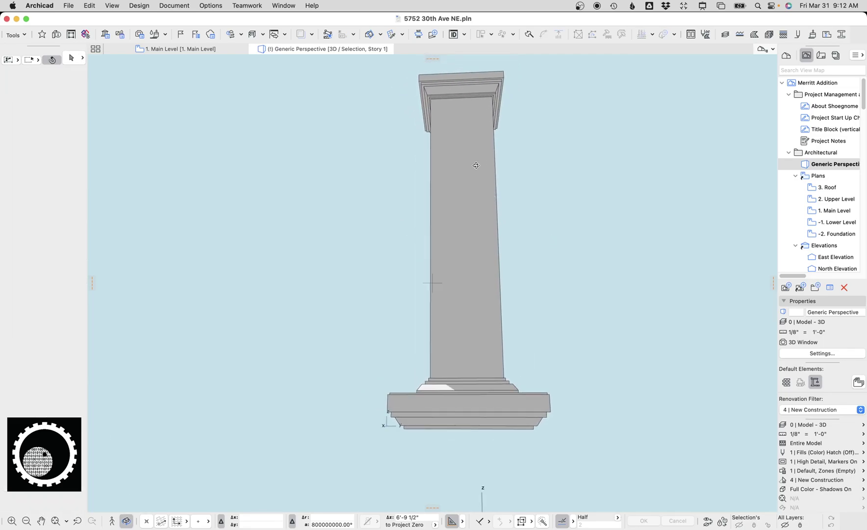
pyautogui.keyDown('shift'); pyautogui.moveTo(475, 165); pyautogui.dragTo(456, 210, button='middle'); pyautogui.keyUp('shift')
pyautogui.scroll(6, 438, 304)
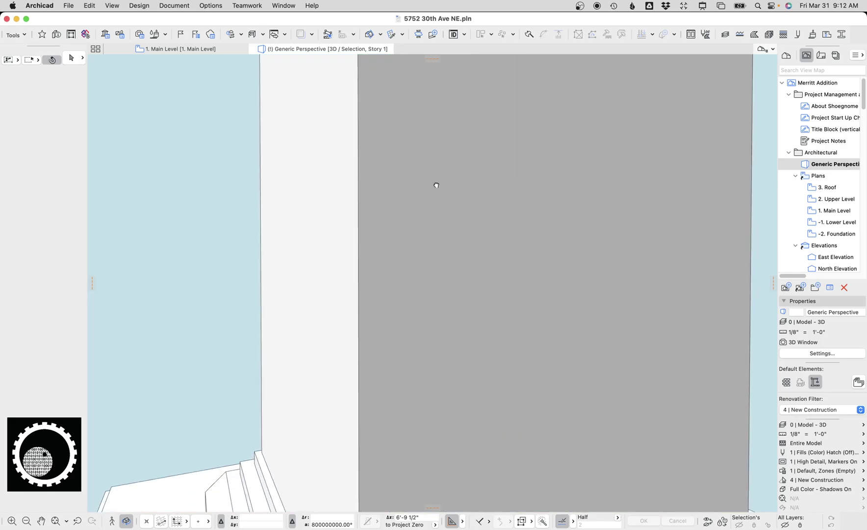
pyautogui.moveTo(438, 172); pyautogui.dragTo(442, 152, button='middle')
pyautogui.scroll(-6, 413, 308)
pyautogui.moveTo(413, 308); pyautogui.dragTo(395, 275, button='middle')
pyautogui.scroll(7, 411, 296)
pyautogui.scroll(-3, 390, 291)
# - Open the isolated column's selection settings and look through its full list of segments
pyautogui.click(399, 286)
pyautogui.doubleClick(417, 284)
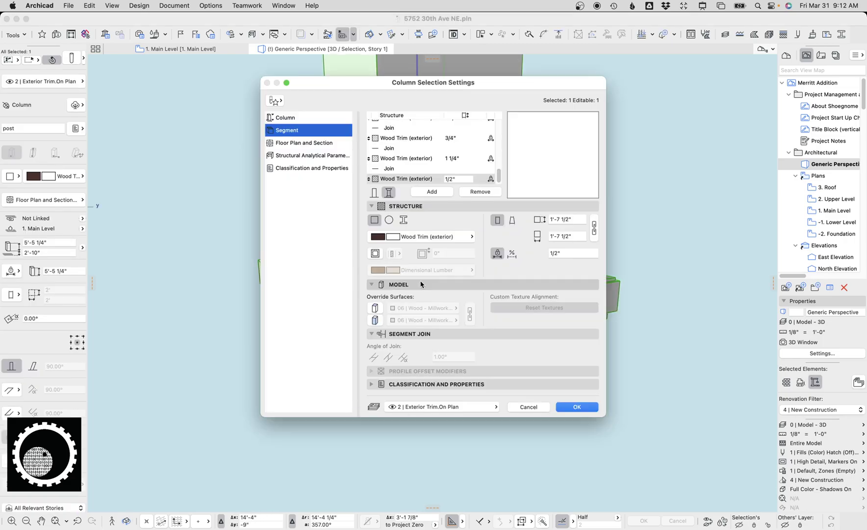
pyautogui.scroll(-2, 390, 177)
pyautogui.scroll(2, 408, 141)
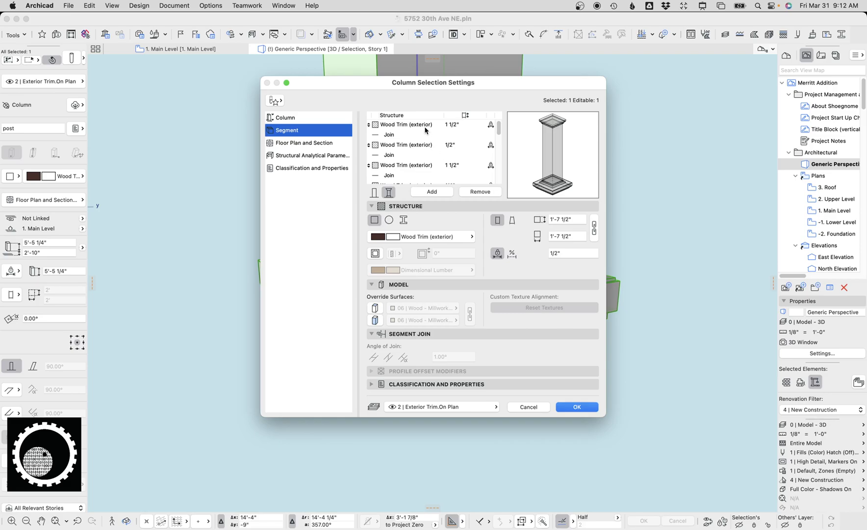
# - Go through the column's uppermost Wood Trim (exterior) segments one by one to examine their heights and cross-section sizes
pyautogui.click(454, 125)
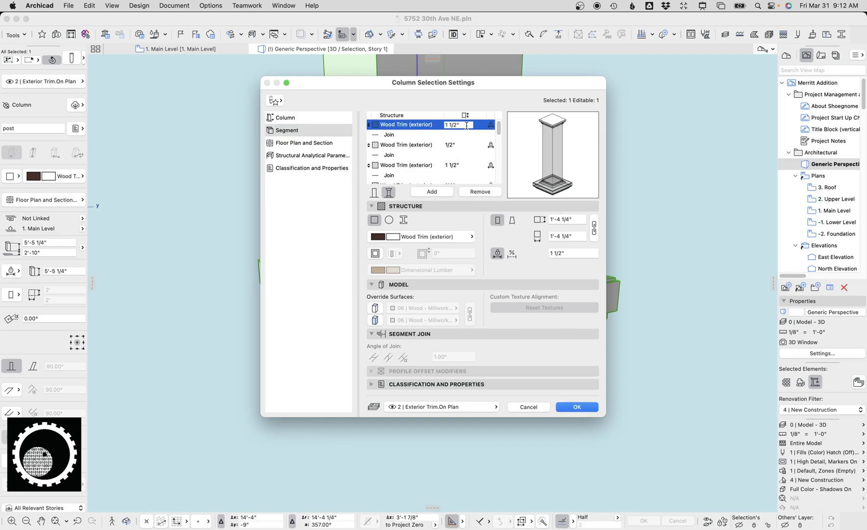
pyautogui.moveTo(466, 126); pyautogui.dragTo(415, 131)
pyautogui.click(463, 145)
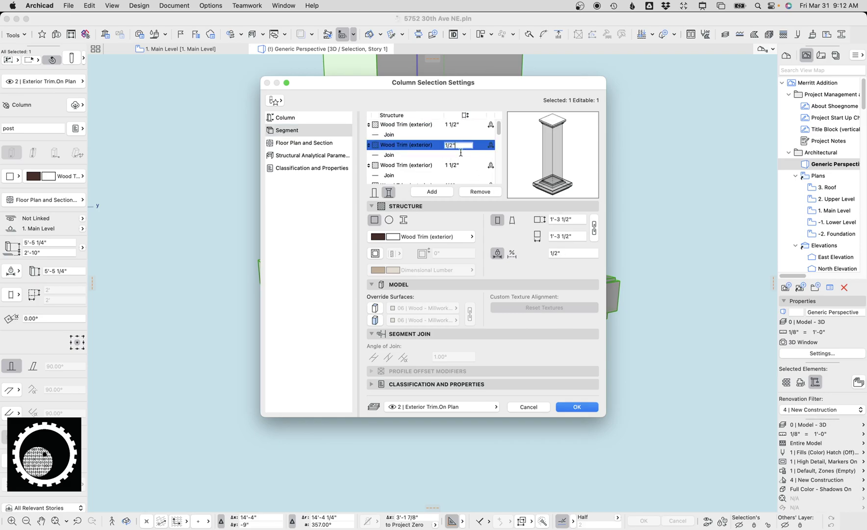
pyautogui.click(468, 167)
pyautogui.scroll(-2, 468, 167)
pyautogui.click(466, 176)
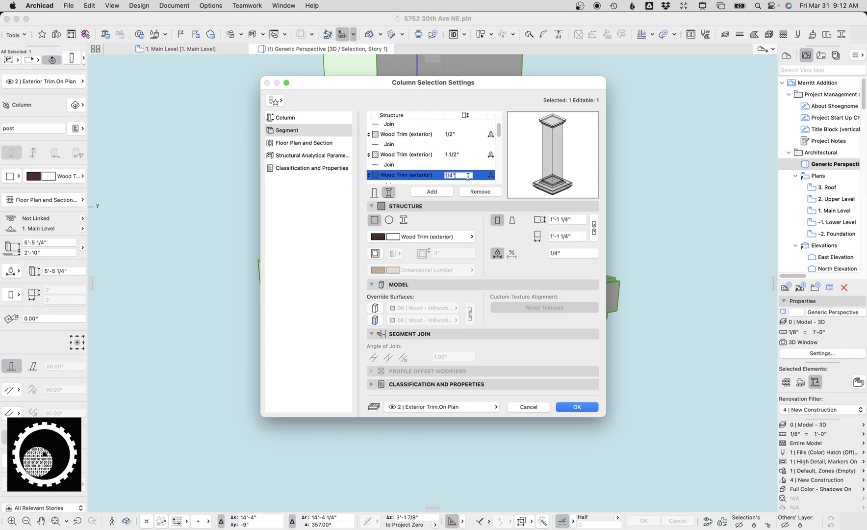
pyautogui.scroll(-2, 466, 176)
pyautogui.click(464, 182)
pyautogui.scroll(1, 456, 150)
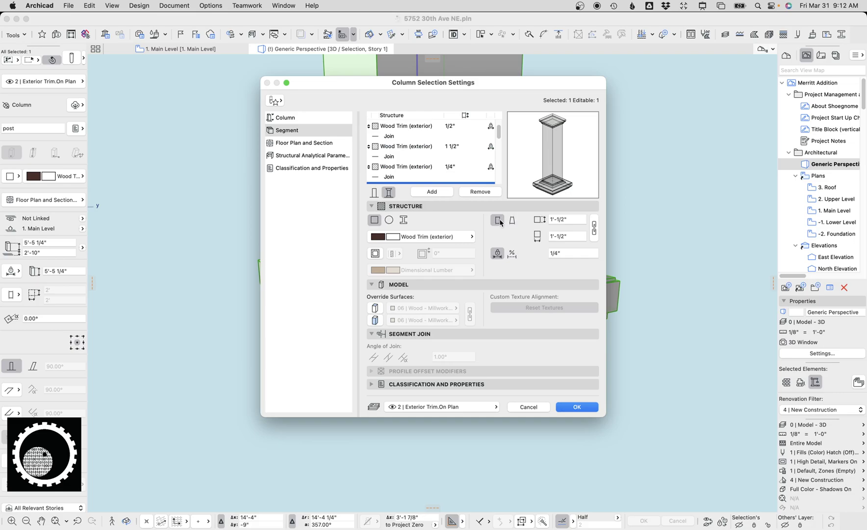
# - Inspect the top and bottom dimensions of the tapered 1 1/2" segment in the column's cap
pyautogui.click(472, 147)
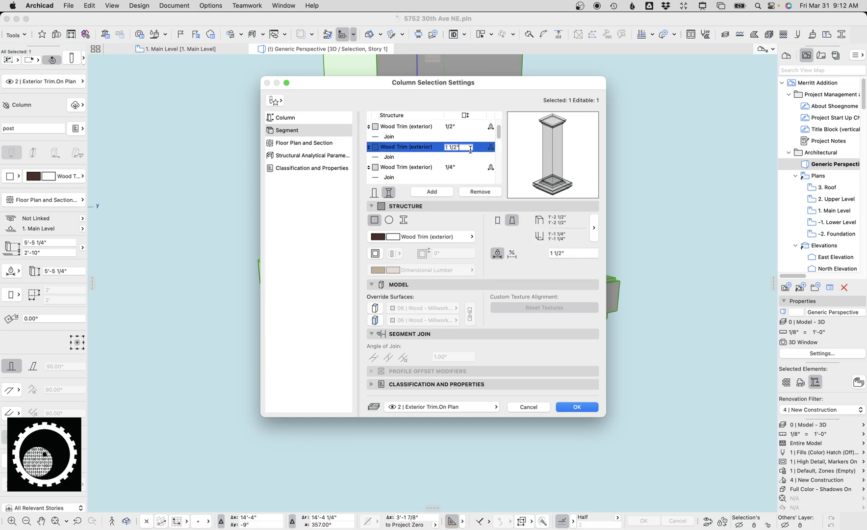
pyautogui.click(594, 227)
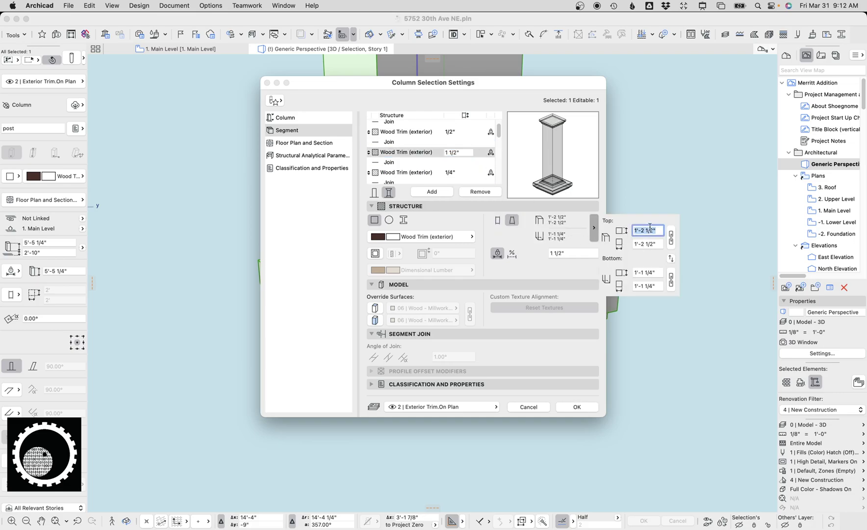
pyautogui.click(523, 237)
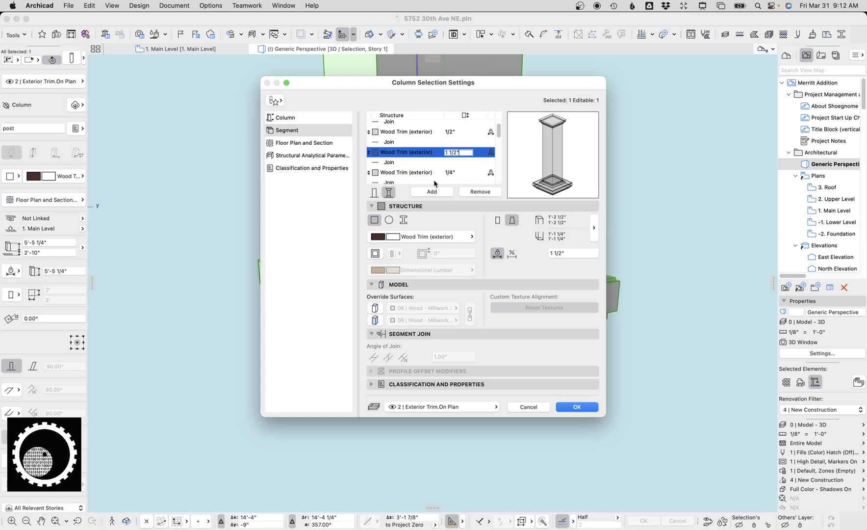
# - Examine the thin trim segments around the column's shaft and the shaft segment that takes 100% of the flexible height
pyautogui.scroll(-3, 424, 165)
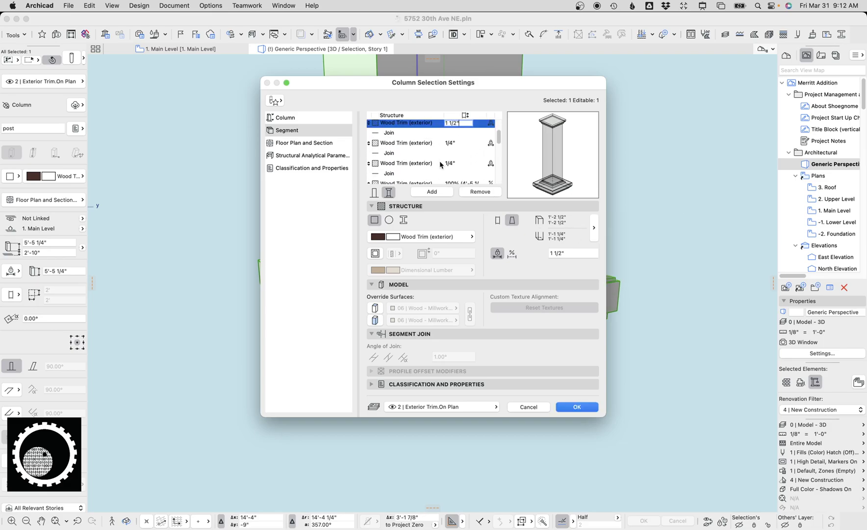
pyautogui.click(474, 146)
pyautogui.click(489, 126)
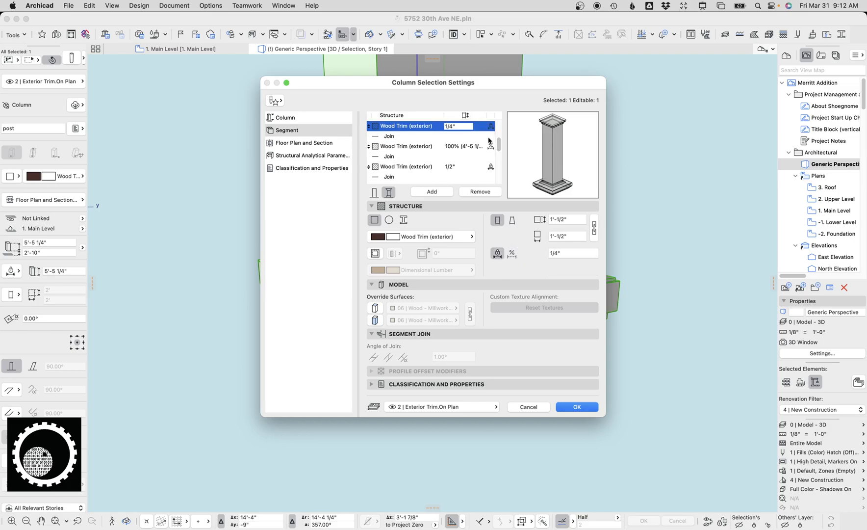
pyautogui.click(471, 146)
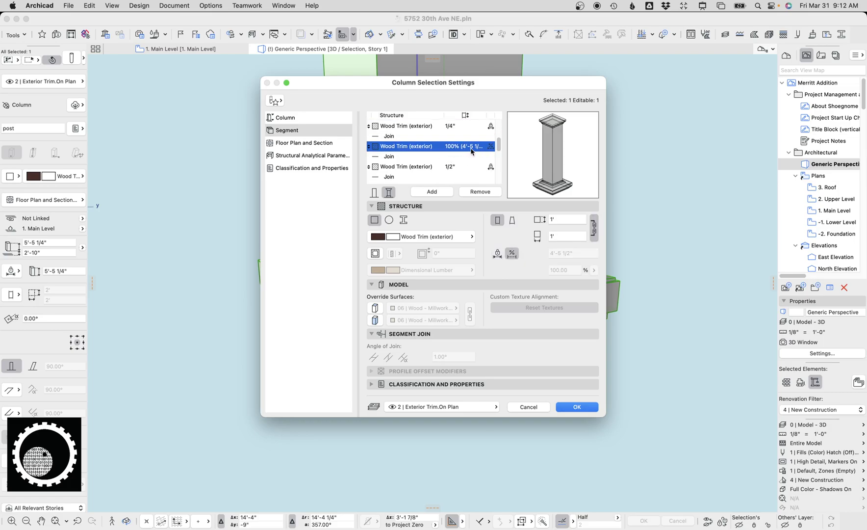
pyautogui.click(428, 167)
pyautogui.scroll(4, 450, 165)
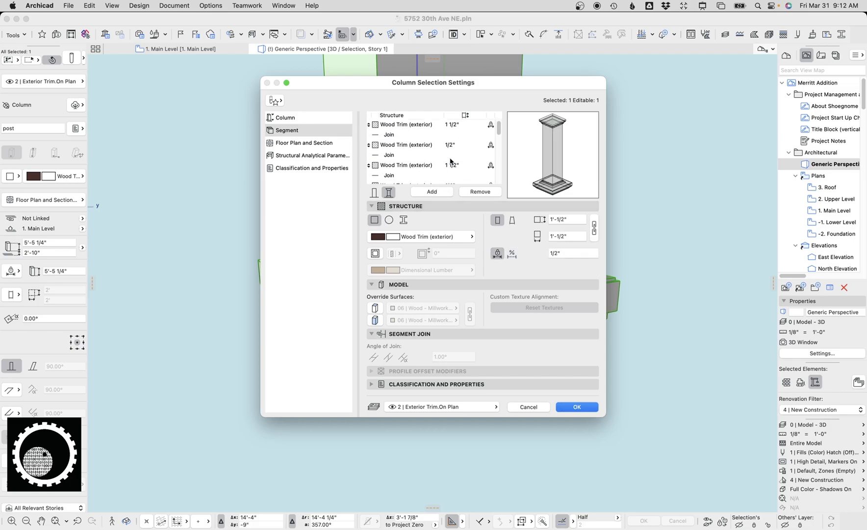
# - Compare the heights and cross-section sizes of the column's three uppermost Wood Trim (exterior) segments
pyautogui.click(450, 128)
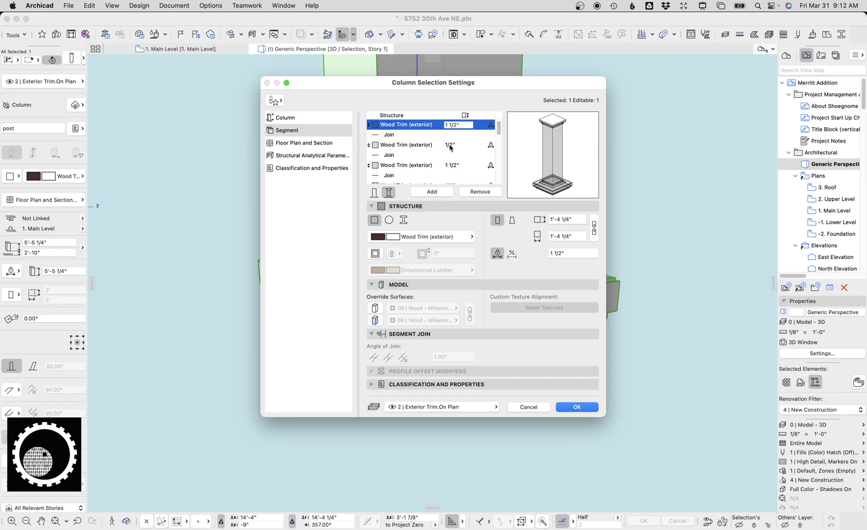
pyautogui.click(450, 144)
pyautogui.click(455, 165)
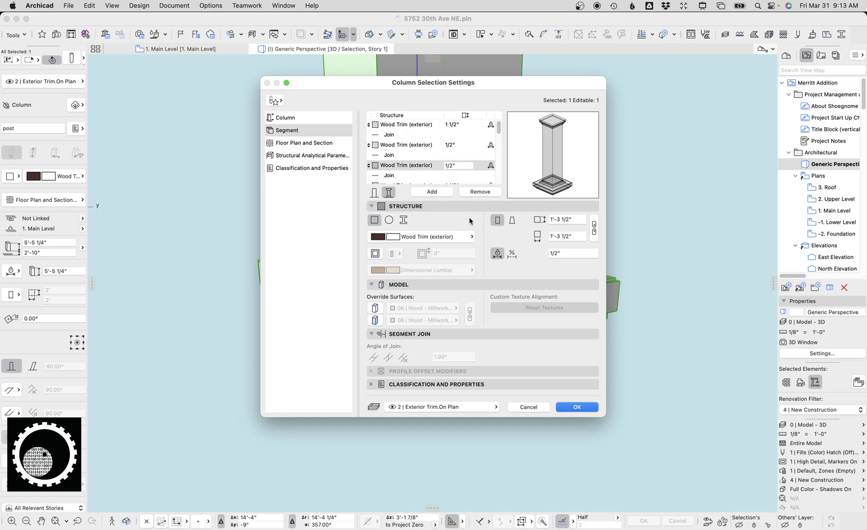
# - Look through the building materials available for the selected 1/2" segment and leave the column settings without changing anything
pyautogui.click(421, 238)
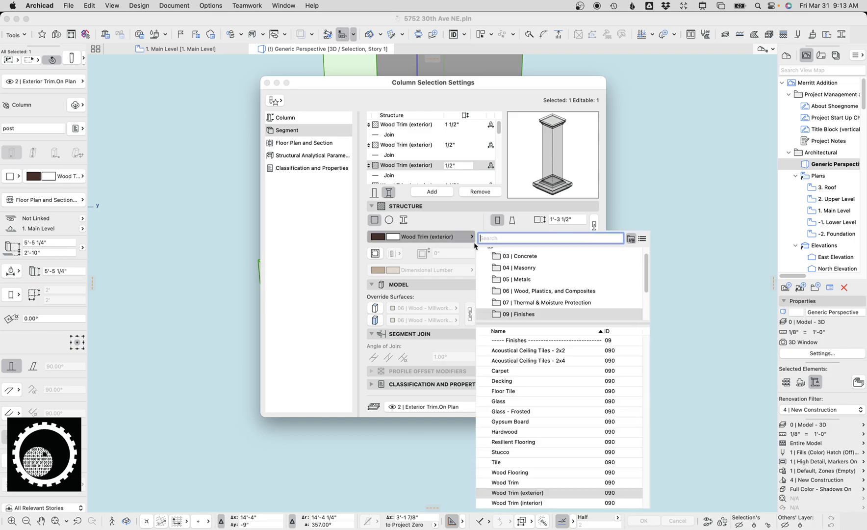
pyautogui.click(410, 293)
pyautogui.click(411, 238)
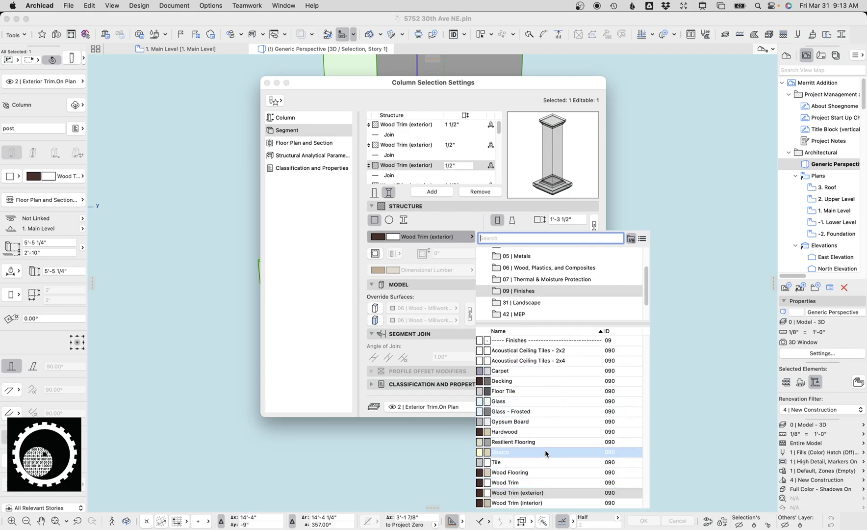
pyautogui.click(475, 243)
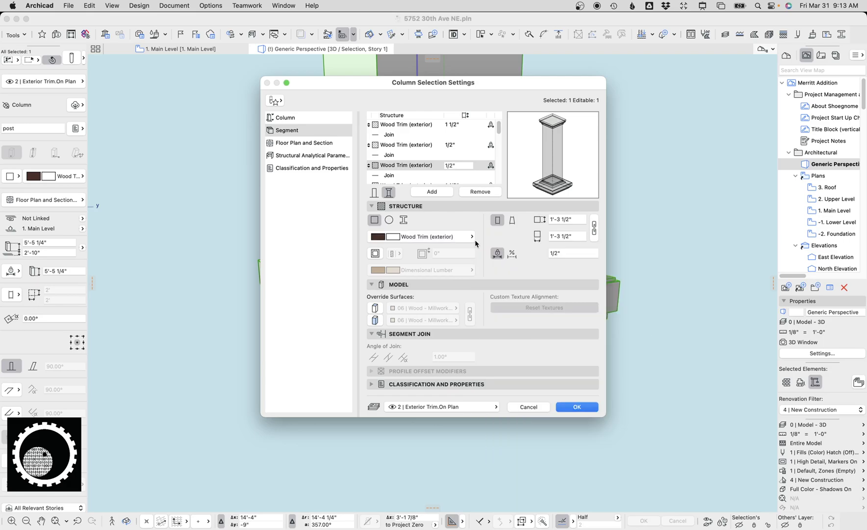
pyautogui.press('Escape')
# - Try shortening the column to a height of 3'-4 7/8" by stretching its top, and undo the stretch
pyautogui.scroll(-5, 456, 255)
pyautogui.moveTo(455, 260); pyautogui.dragTo(454, 421, button='middle')
pyautogui.moveTo(446, 251); pyautogui.dragTo(443, 298, button='middle')
pyautogui.scroll(-2, 455, 175)
pyautogui.moveTo(452, 179); pyautogui.dragTo(442, 232, button='middle')
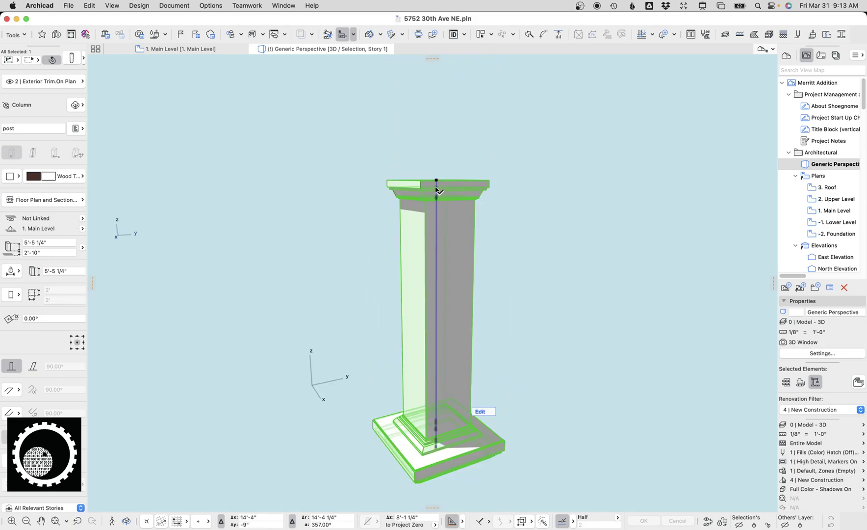
pyautogui.click(436, 187)
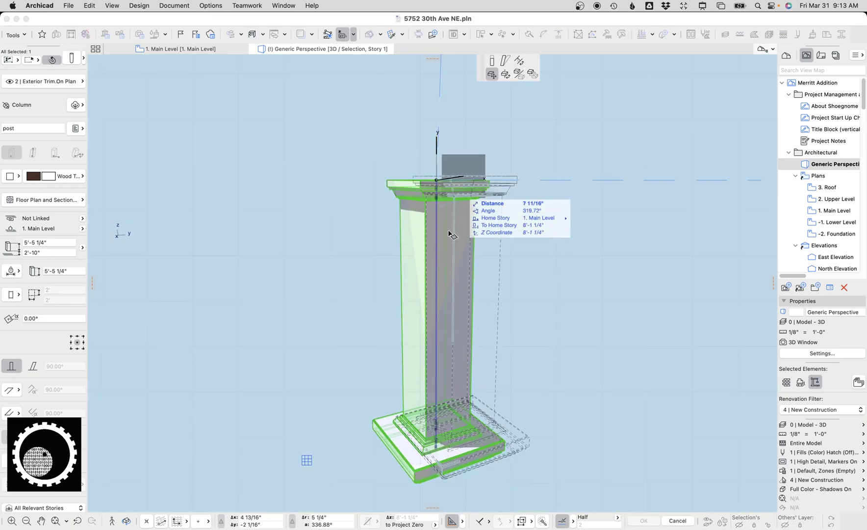
pyautogui.click(492, 62)
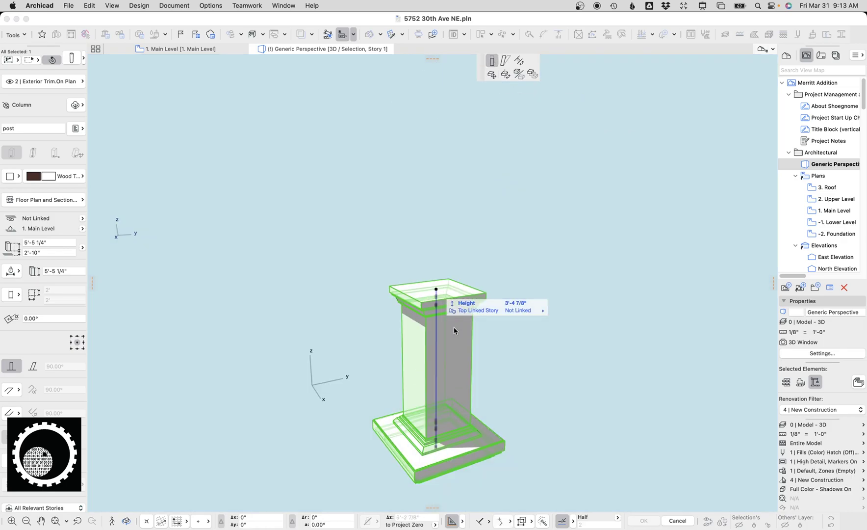
pyautogui.click(436, 289)
pyautogui.moveTo(454, 327); pyautogui.dragTo(425, 211, button='middle')
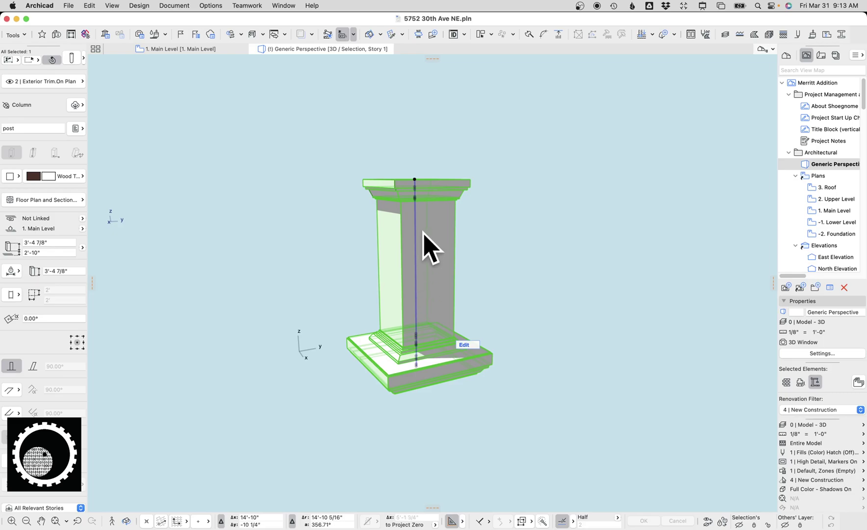
pyautogui.press('super+z')
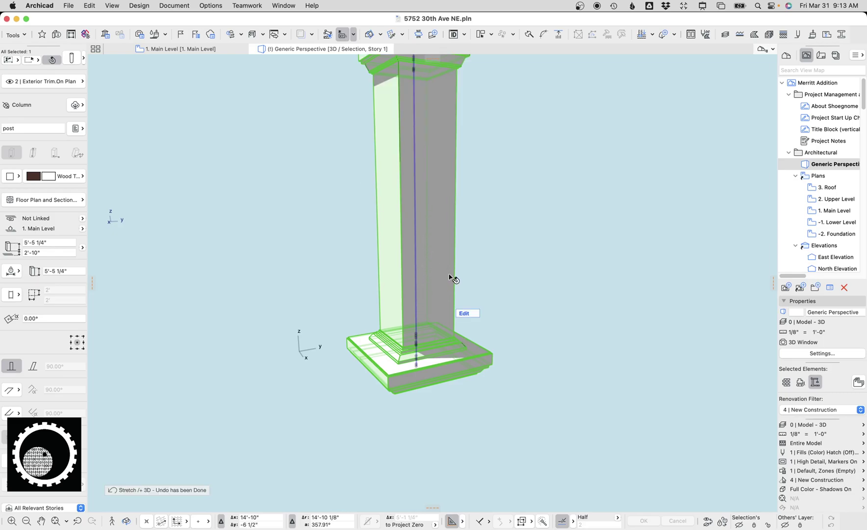
pyautogui.click(458, 215)
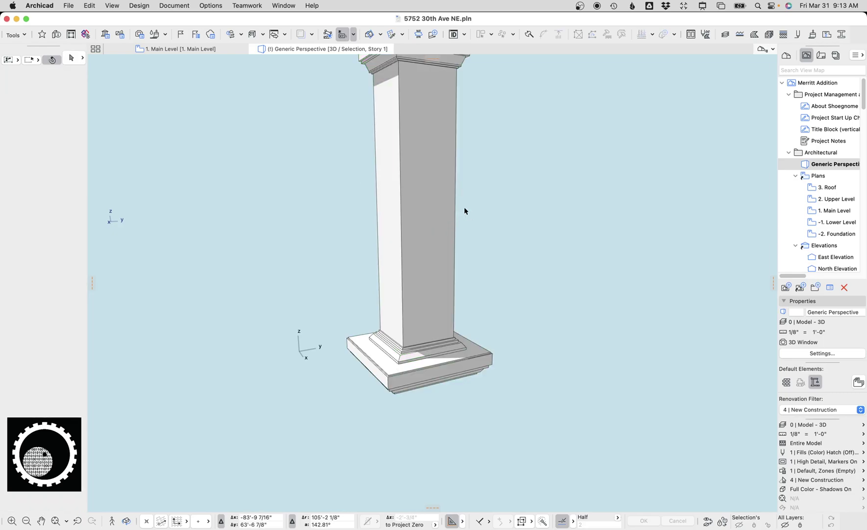
# - Bring back the full 3D model and isolate the belt course beam at the house corner above the porch column
pyautogui.scroll(-5, 465, 199)
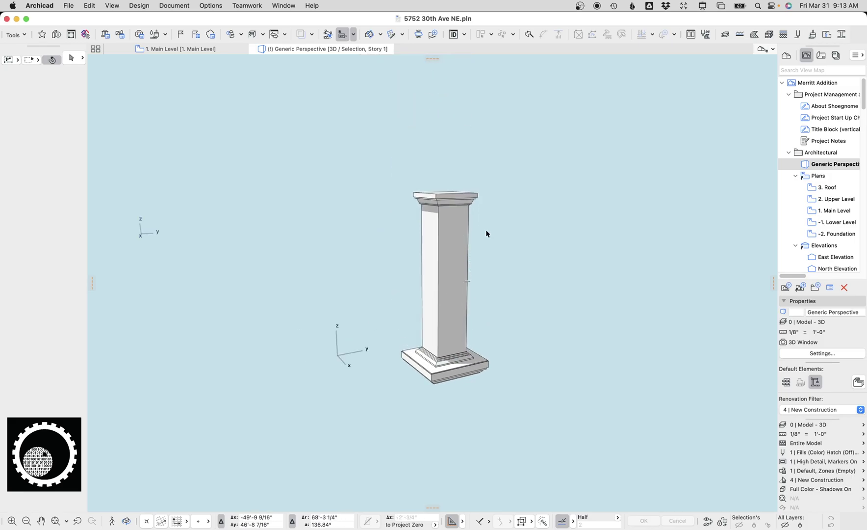
pyautogui.press('super+F5')
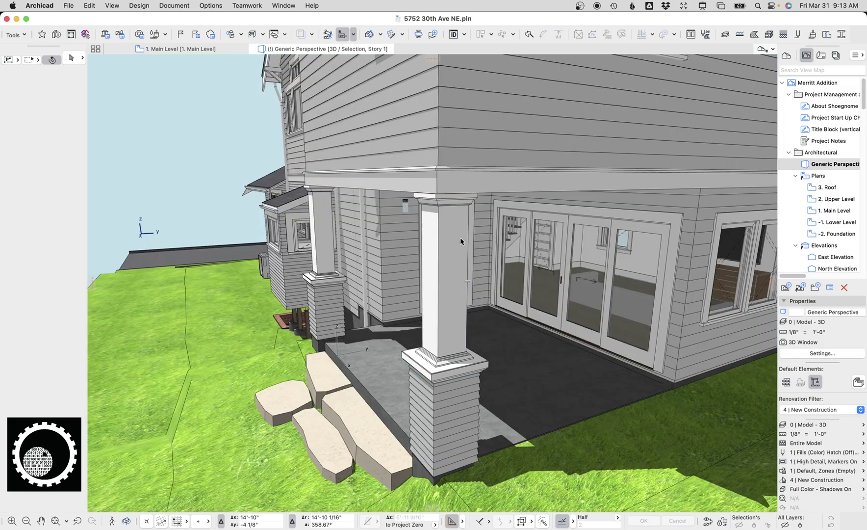
pyautogui.keyDown('shift'); pyautogui.moveTo(463, 239); pyautogui.dragTo(539, 229, button='middle'); pyautogui.keyUp('shift')
pyautogui.keyDown('shift'); pyautogui.moveTo(463, 211); pyautogui.dragTo(480, 198, button='middle'); pyautogui.keyUp('shift')
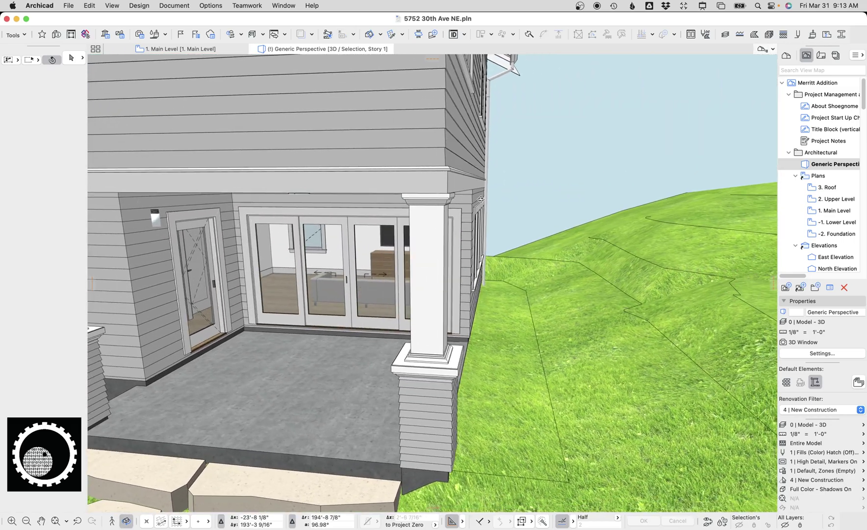
pyautogui.click(460, 182)
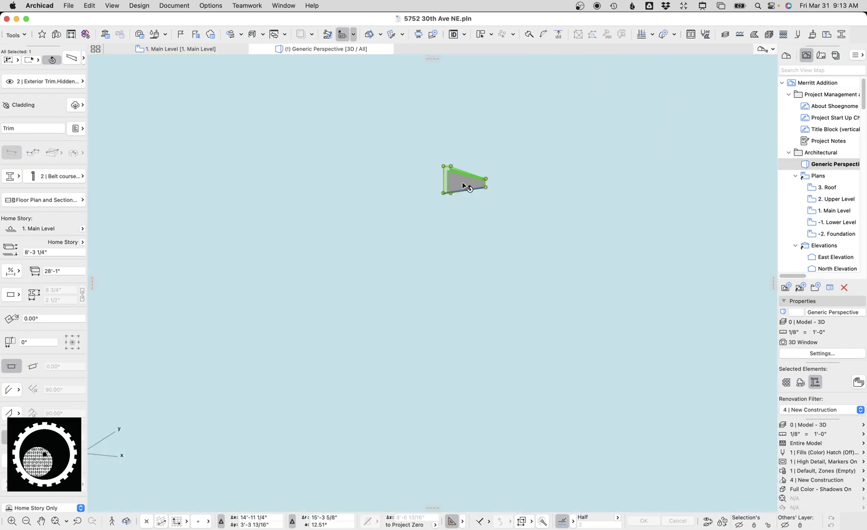
pyautogui.press('F5')
pyautogui.keyDown('shift'); pyautogui.moveTo(463, 182); pyautogui.dragTo(459, 240, button='middle'); pyautogui.keyUp('shift')
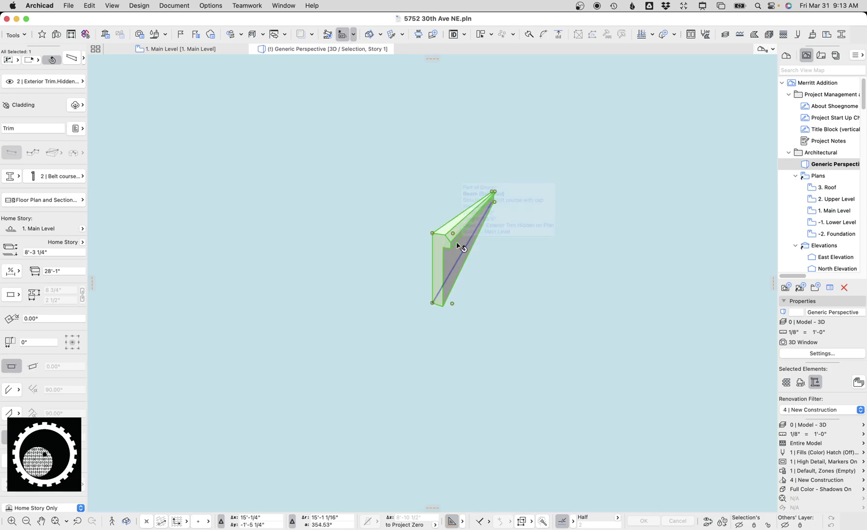
# - Open the beam's Belt course with cap profile for editing and remove the cap's sloped edge to square the corner
pyautogui.press('super+shift+p')
pyautogui.click(412, 104)
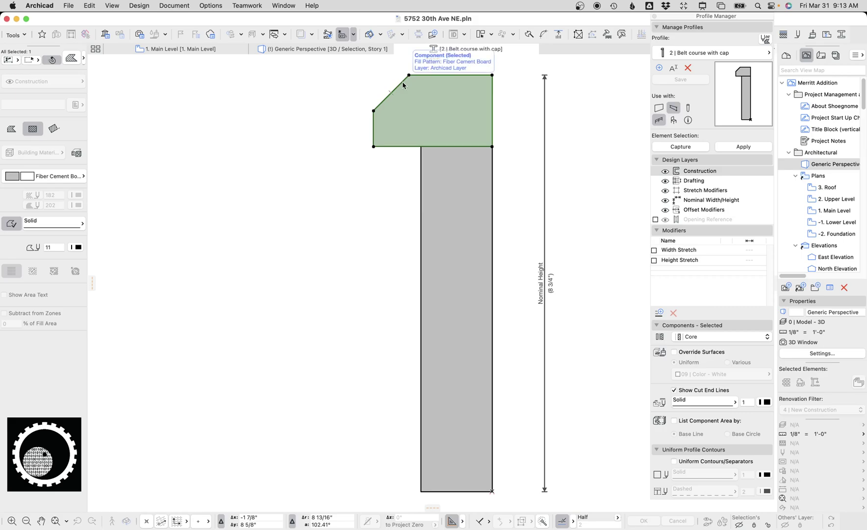
pyautogui.click(401, 89)
pyautogui.click(560, 61)
pyautogui.press('Escape')
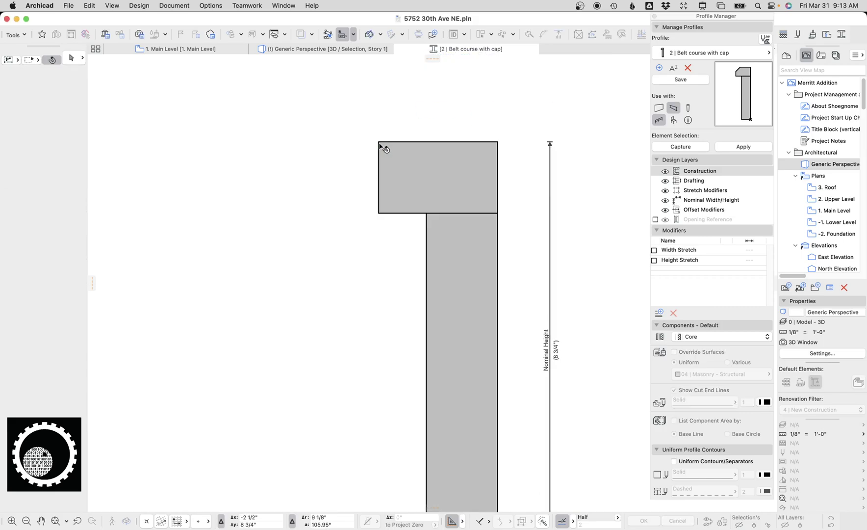
# - Chamfer the cap's upper outer corner by 3/4"
pyautogui.click(381, 143)
pyautogui.click(380, 141)
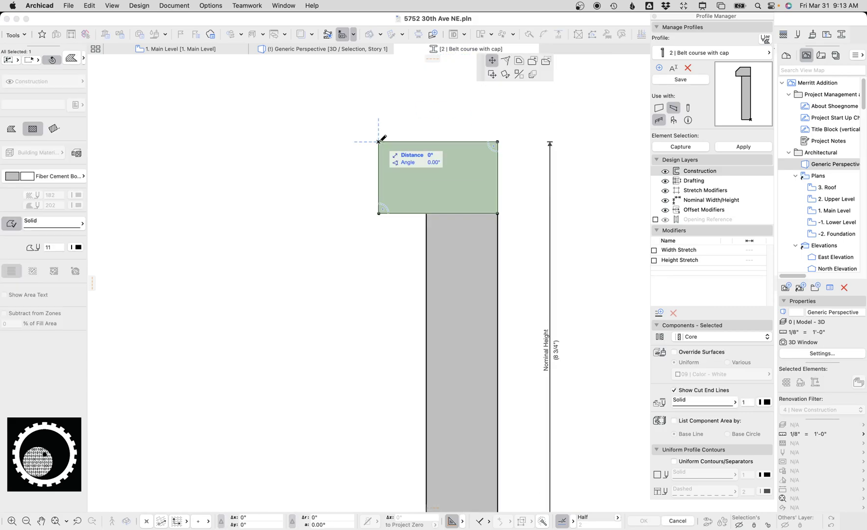
pyautogui.click(506, 61)
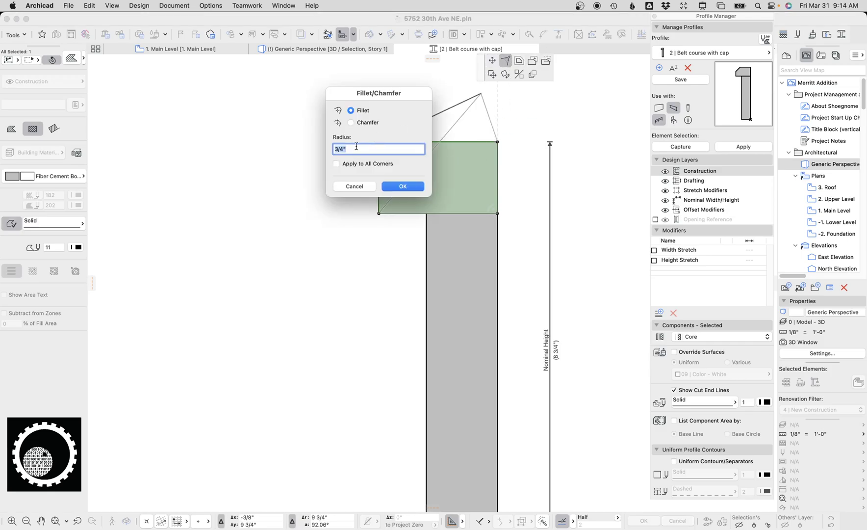
pyautogui.click(403, 186)
pyautogui.press('Escape')
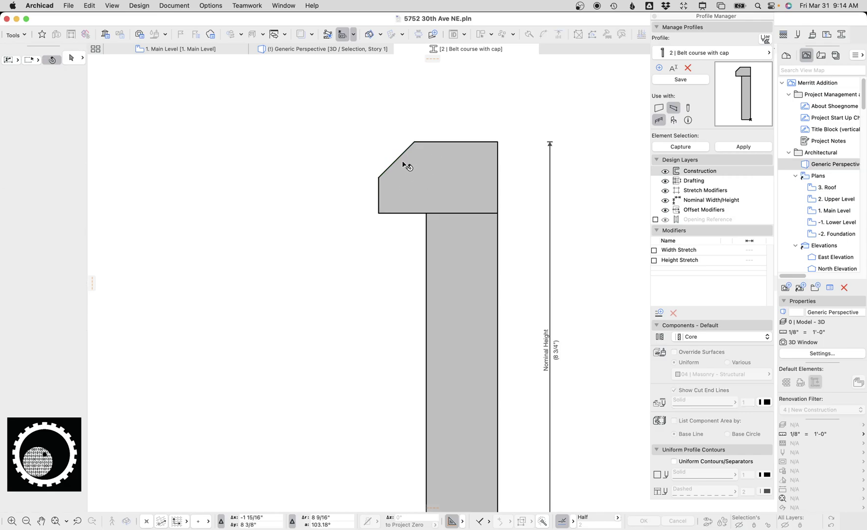
# - Remove the cap's chamfered edge once more and undo the removal
pyautogui.scroll(-3, 407, 108)
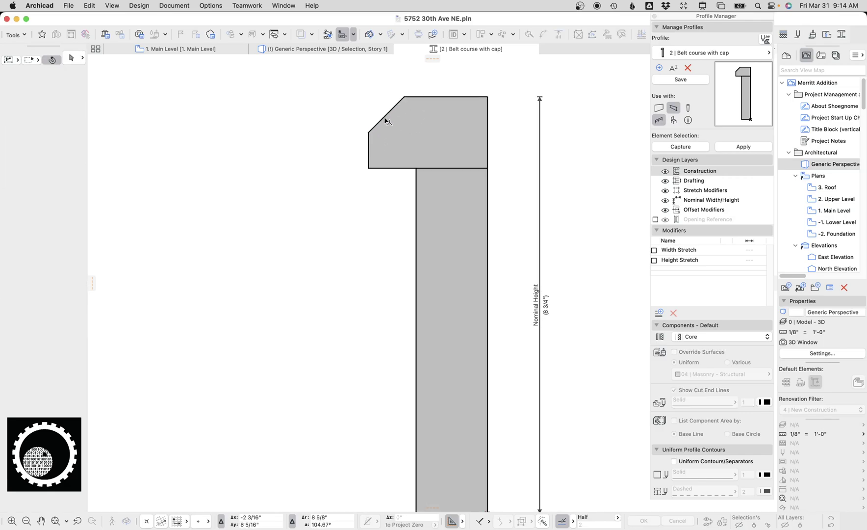
pyautogui.click(386, 116)
pyautogui.click(387, 112)
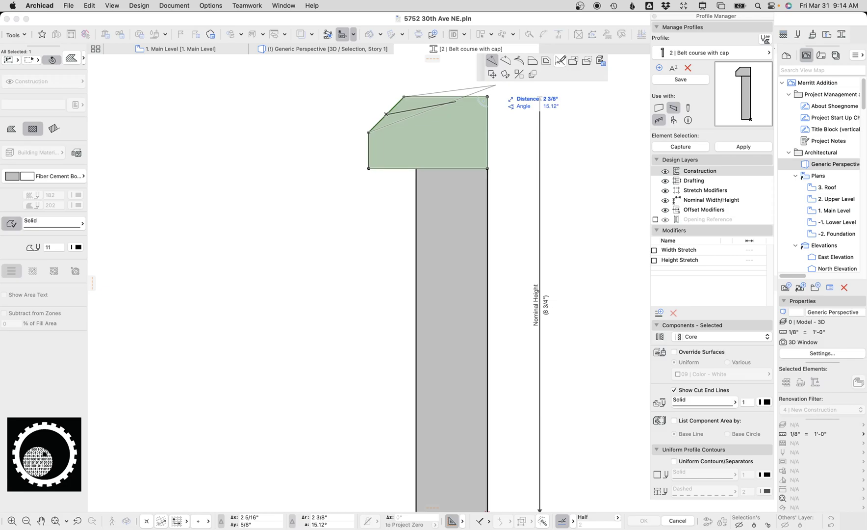
pyautogui.click(558, 64)
pyautogui.moveTo(454, 138); pyautogui.dragTo(413, 112, button='middle')
pyautogui.scroll(-2, 414, 113)
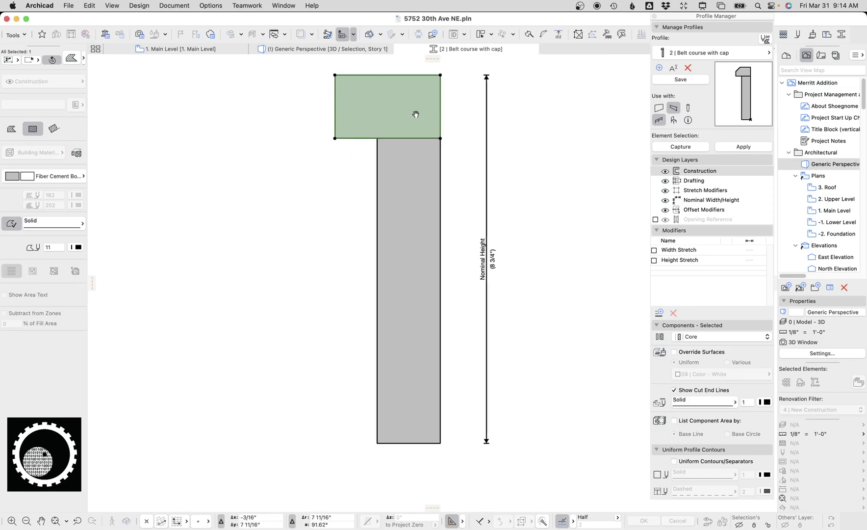
pyautogui.press('super+shift+z')
# - Close the belt course profile and save its changes
pyautogui.click(413, 186)
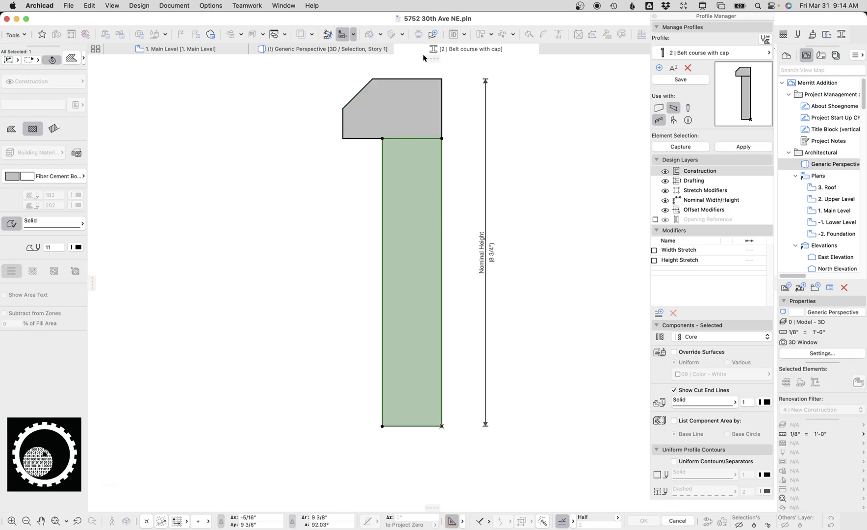
pyautogui.click(401, 50)
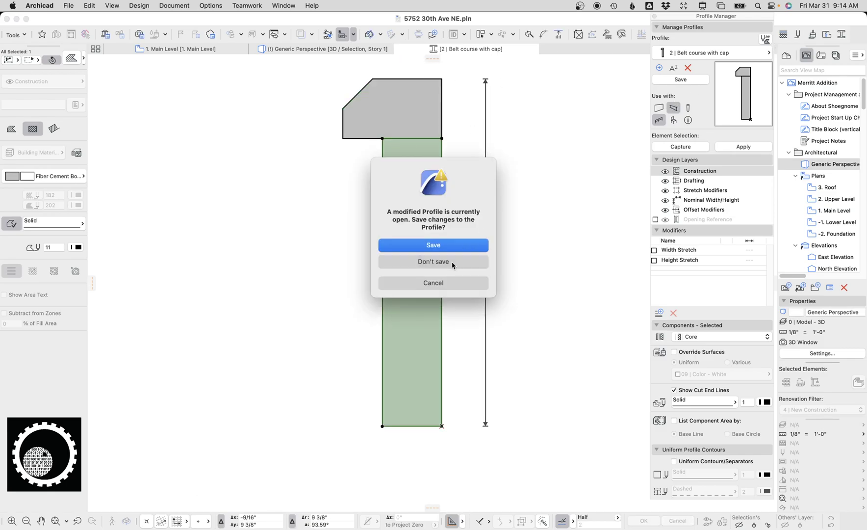
pyautogui.click(479, 251)
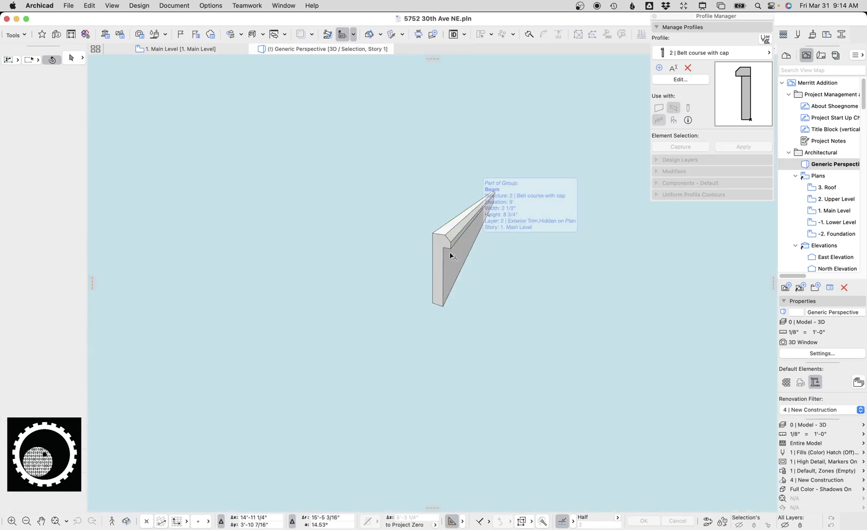
# - Restore the whole house in 3D and isolate the three beams of the eave bracket near the gable's lower corner
pyautogui.press('super+F5')
pyautogui.scroll(-5, 447, 242)
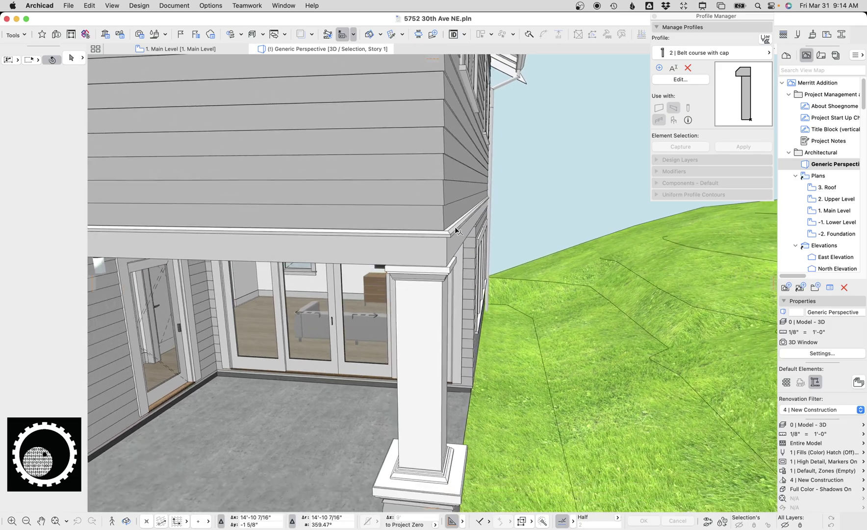
pyautogui.scroll(-5, 456, 228)
pyautogui.moveTo(461, 218); pyautogui.dragTo(489, 282, button='middle')
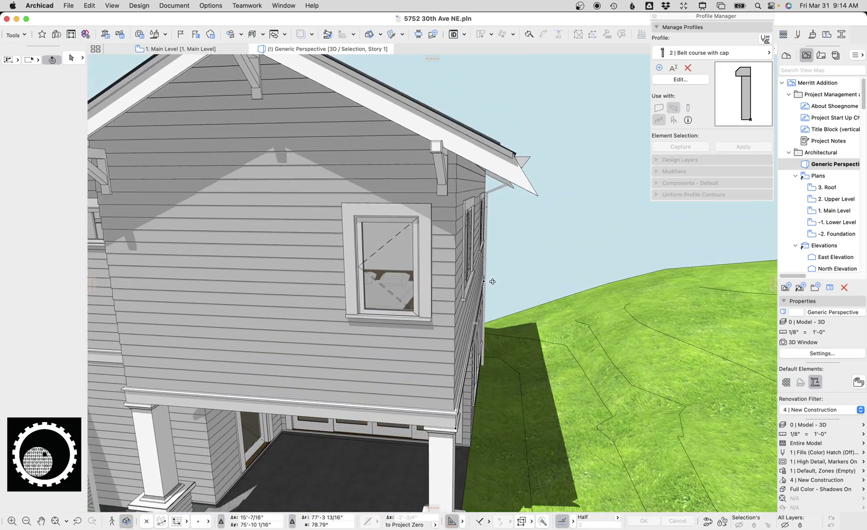
pyautogui.keyDown('shift'); pyautogui.moveTo(492, 281); pyautogui.dragTo(442, 171, button='middle'); pyautogui.keyUp('shift')
pyautogui.scroll(4, 442, 170)
pyautogui.scroll(2, 446, 166)
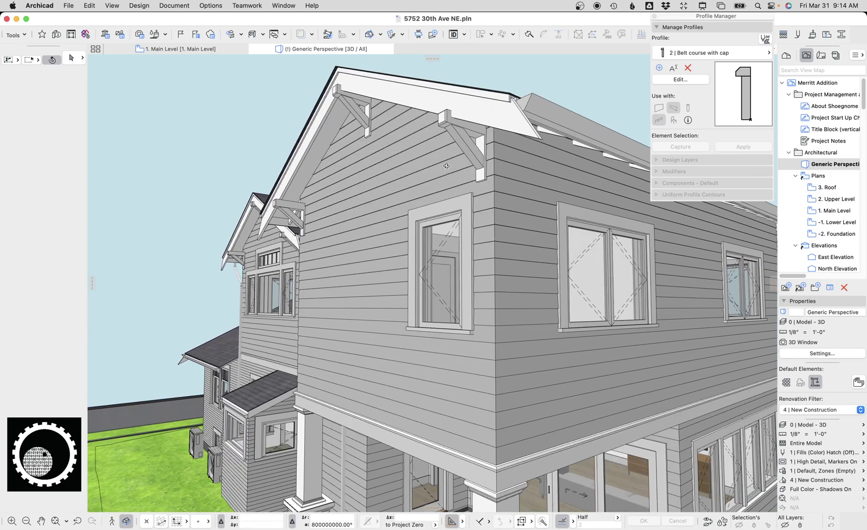
pyautogui.click(455, 129)
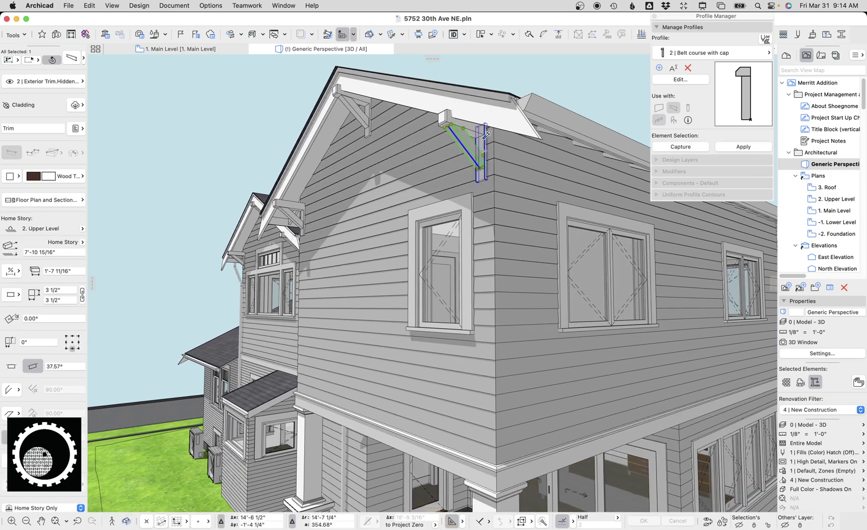
pyautogui.click(486, 135)
pyautogui.press('F5')
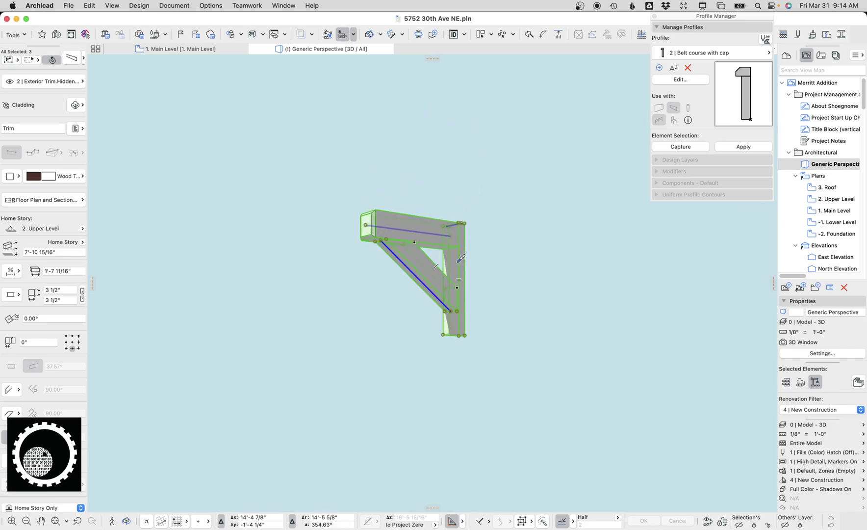
# - Clear the group selection and select the bracket's vertical backing piece on its own to examine how it is modeled
pyautogui.click(460, 273)
pyautogui.press('Escape')
pyautogui.press('Escape')
pyautogui.click(461, 269)
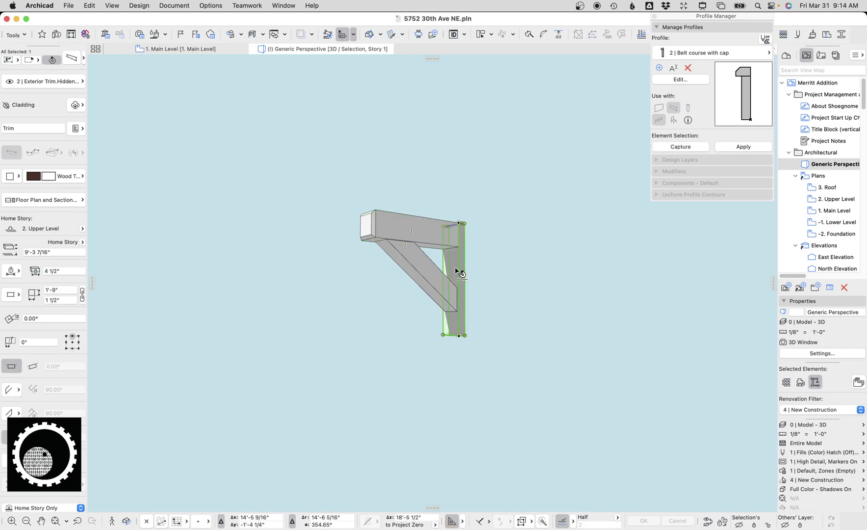
pyautogui.click(448, 251)
pyautogui.click(445, 254)
pyautogui.click(461, 261)
# - Open the selection settings of the bracket's horizontal beam and show its segment settings
pyautogui.click(433, 244)
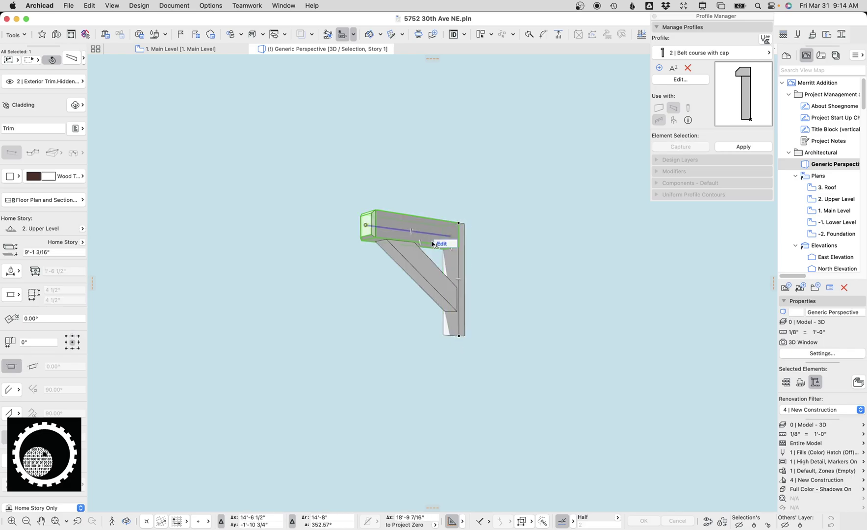
pyautogui.press('super+t')
pyautogui.click(304, 135)
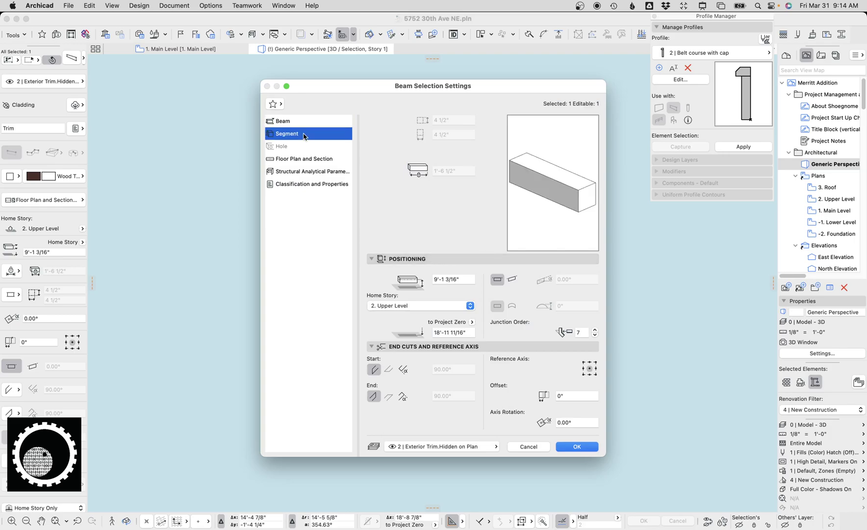
# - Compare the horizontal beam's two segments, examine the tapered segment's start and end sizes, and close the settings
pyautogui.click(417, 150)
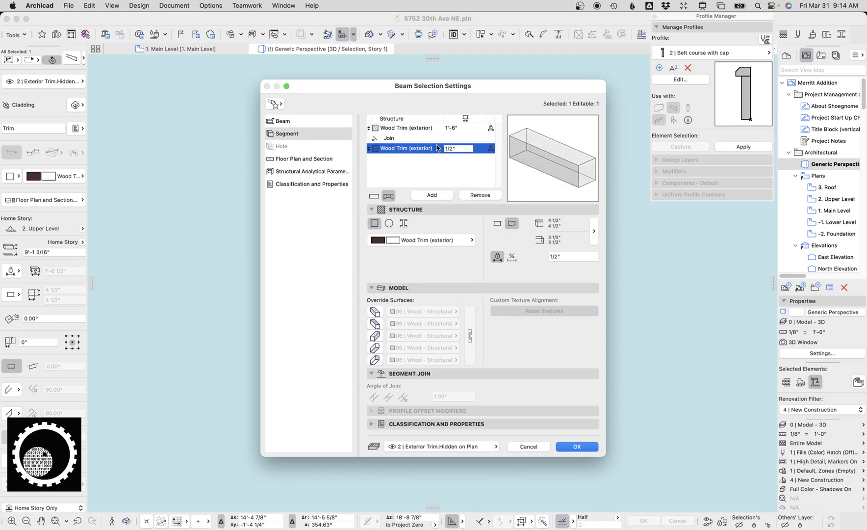
pyautogui.click(431, 129)
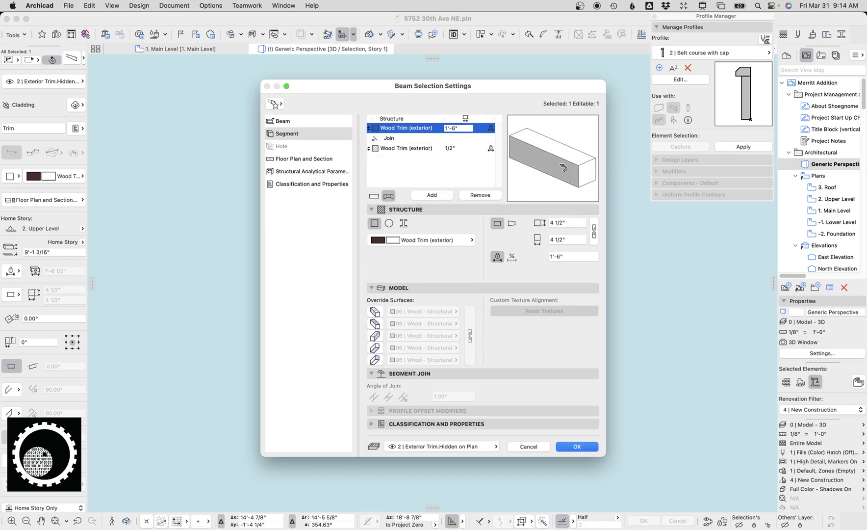
pyautogui.click(459, 151)
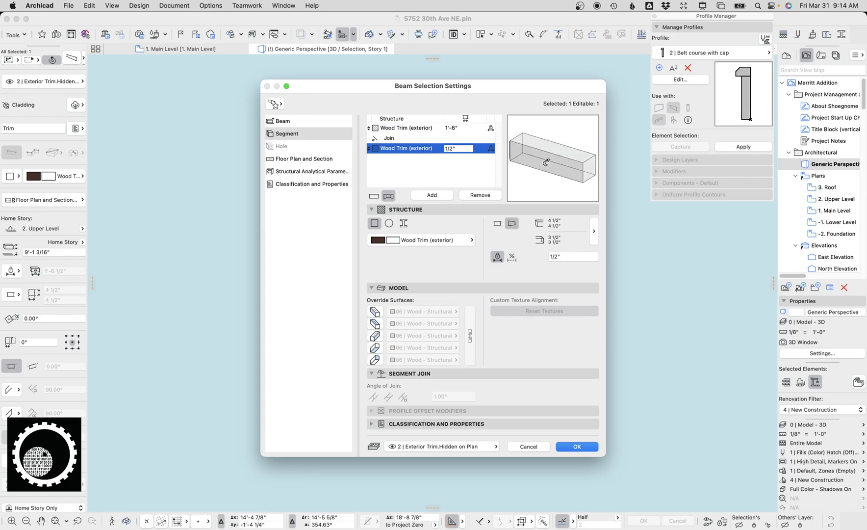
pyautogui.moveTo(546, 162); pyautogui.dragTo(548, 170)
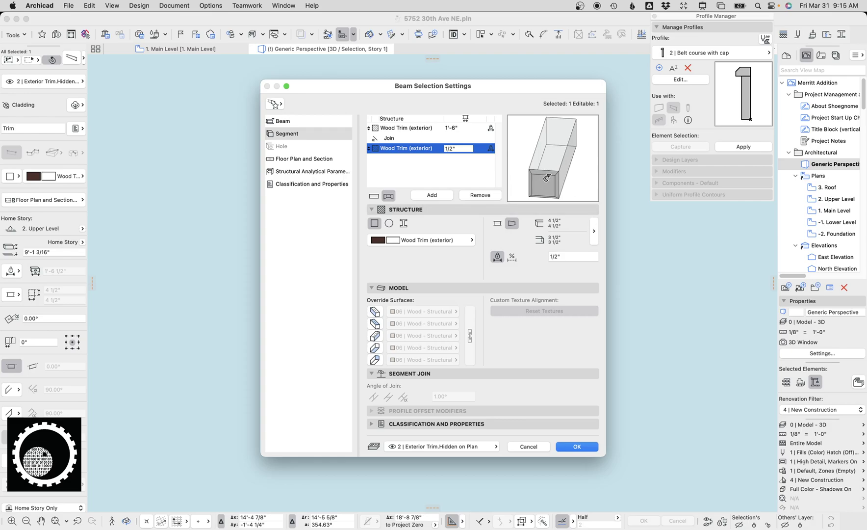
pyautogui.click(594, 231)
pyautogui.click(626, 240)
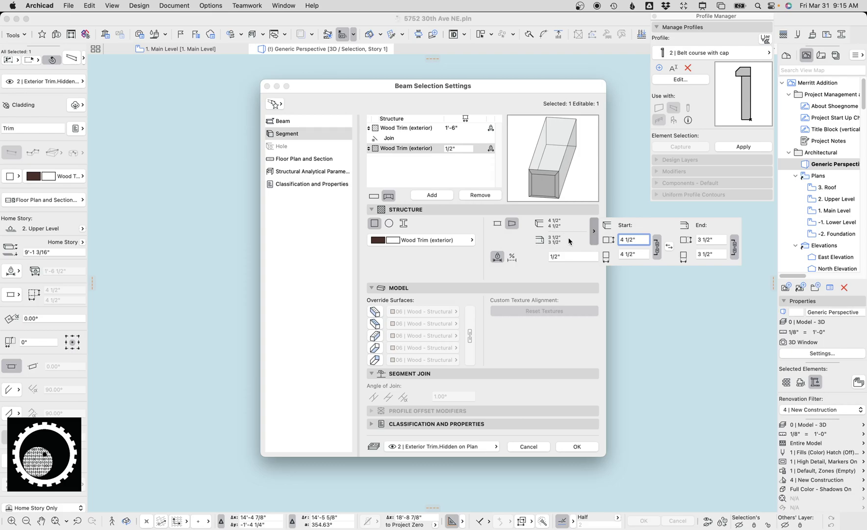
pyautogui.click(523, 257)
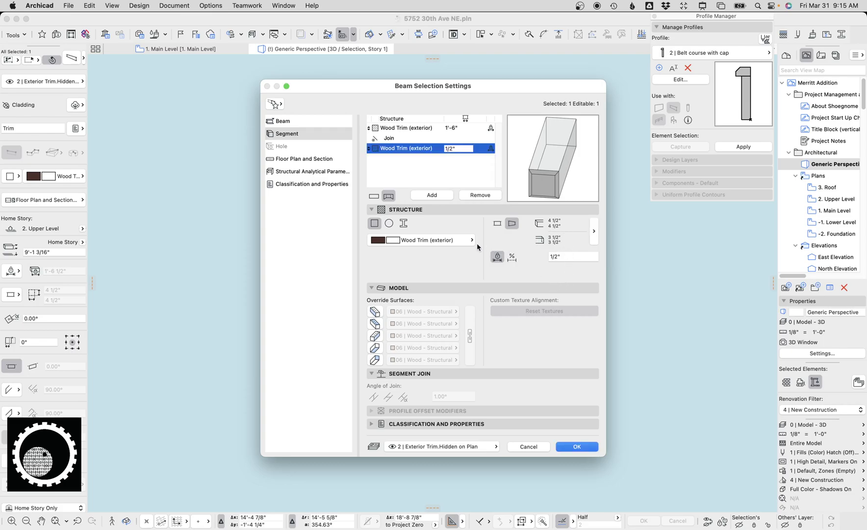
pyautogui.press('Return')
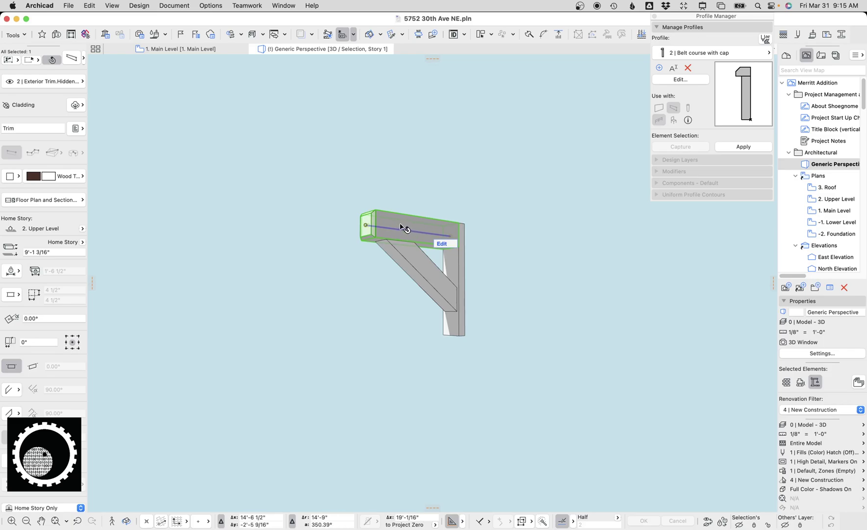
# - Try moving the bracket's horizontal beam to a top-center reference axis, and clear the selection
pyautogui.scroll(5, 405, 227)
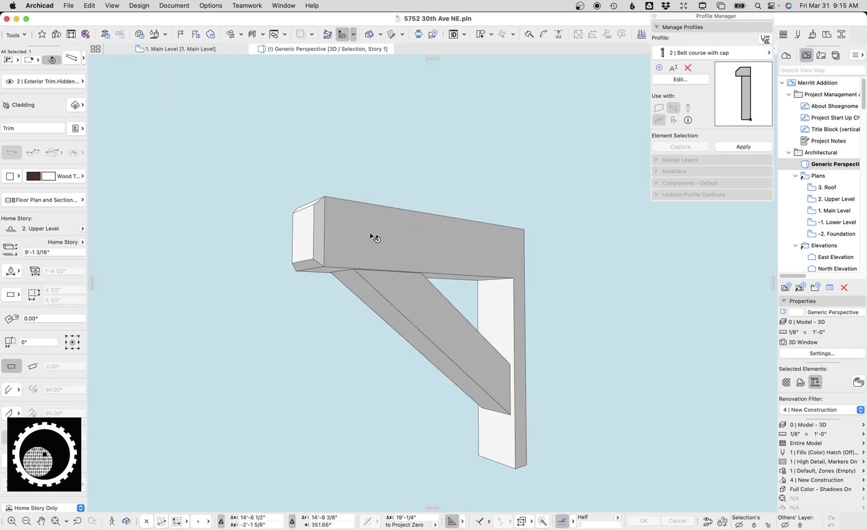
pyautogui.scroll(1, 318, 215)
pyautogui.press('Escape')
pyautogui.hotkey('ctrl', 'a')
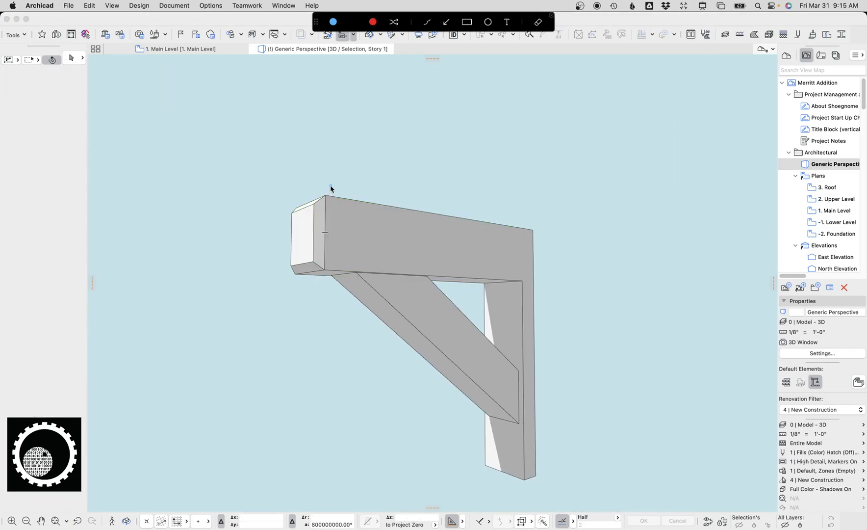
pyautogui.click(342, 236)
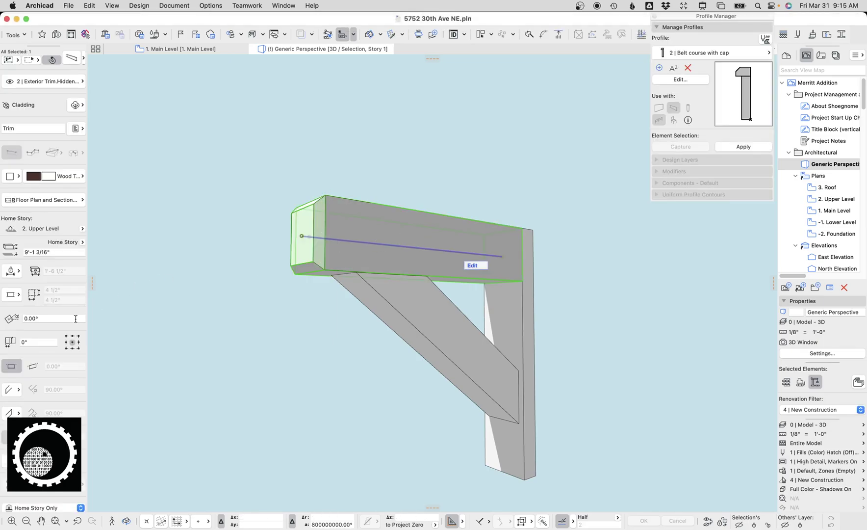
pyautogui.click(73, 337)
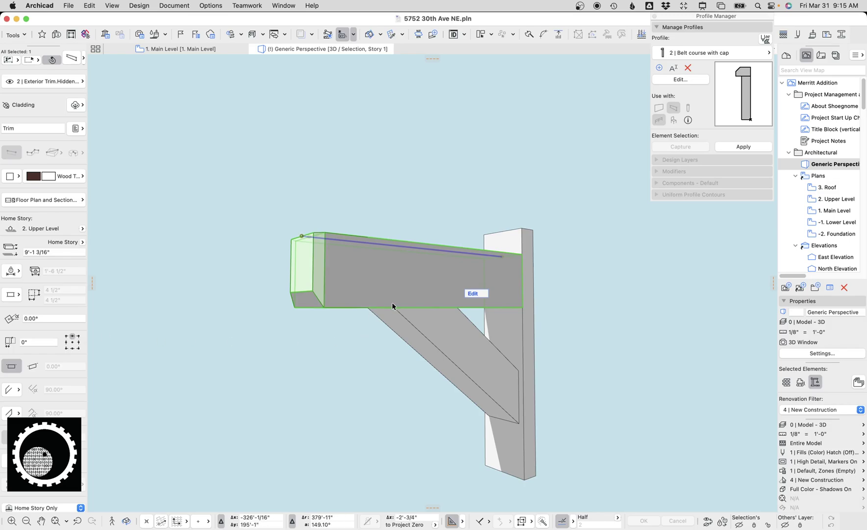
pyautogui.scroll(1, 393, 303)
pyautogui.moveTo(354, 265); pyautogui.dragTo(428, 334, button='middle')
pyautogui.press('Escape')
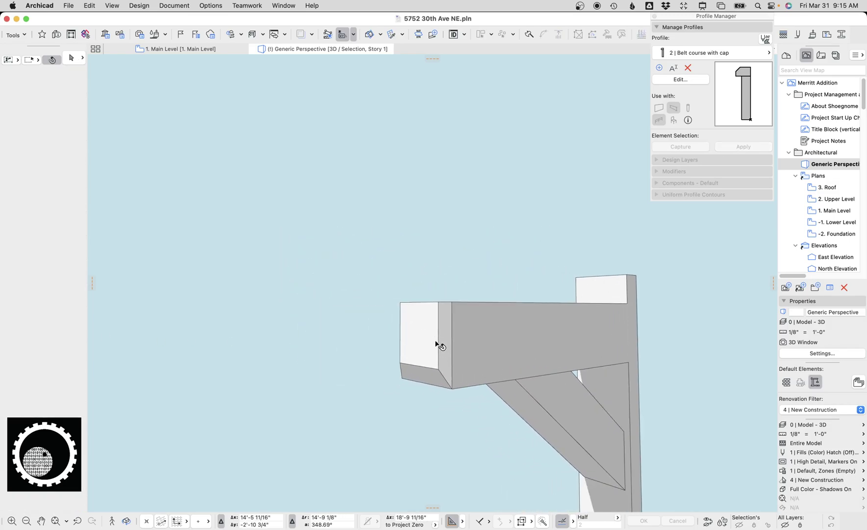
# - Restore the horizontal beam's reference axis to the center of its cross-section and deselect the beam
pyautogui.click(437, 344)
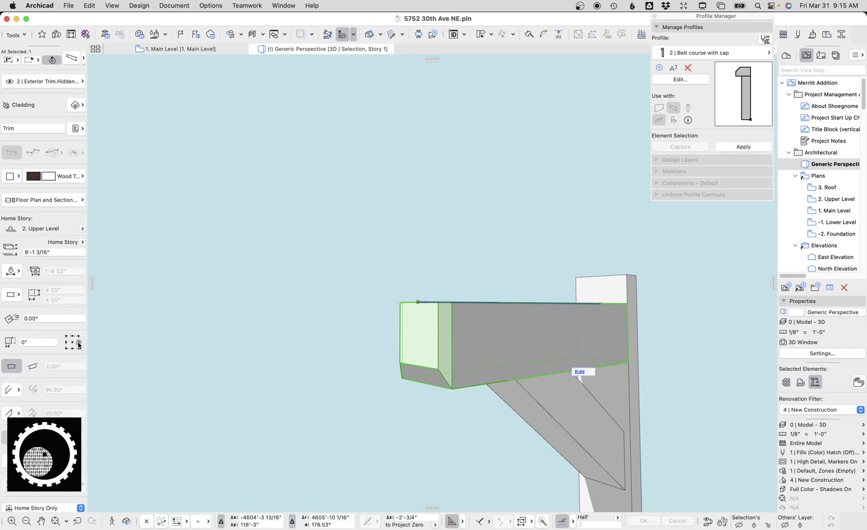
pyautogui.click(78, 342)
pyautogui.click(72, 342)
pyautogui.press('Escape')
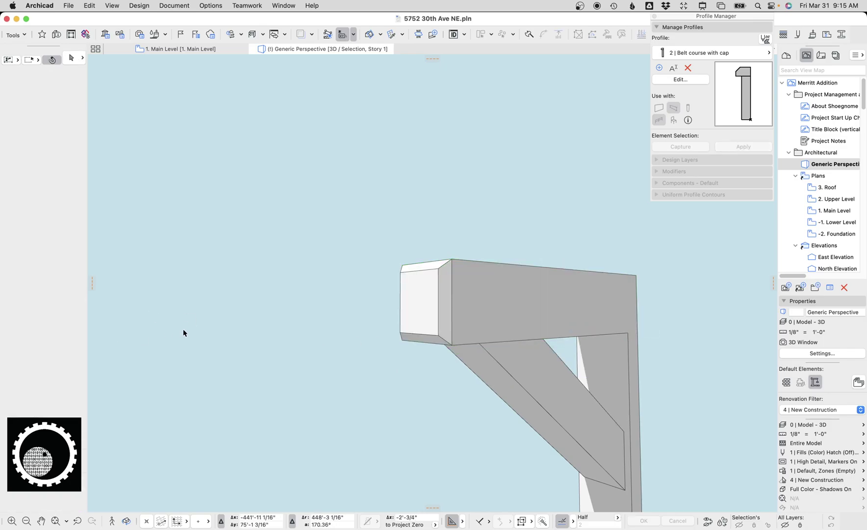
# - Examine the beveled end of the bracket's horizontal beam from several angles, selecting the beam to inspect its axis
pyautogui.keyDown('shift'); pyautogui.moveTo(490, 310); pyautogui.dragTo(420, 283, button='middle'); pyautogui.keyUp('shift')
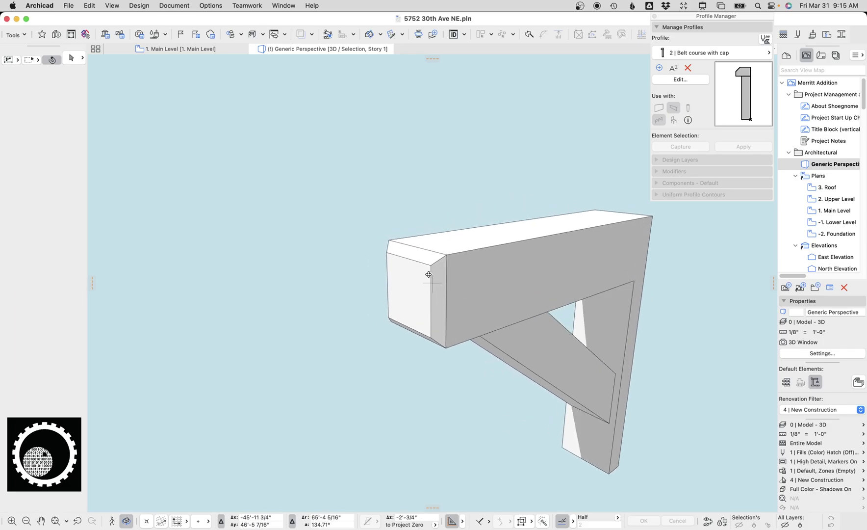
pyautogui.moveTo(449, 275)
pyautogui.keyDown('shift'); pyautogui.mouseDown(button='middle')
pyautogui.moveTo(441, 264)
pyautogui.moveTo(433, 280)
pyautogui.mouseUp(button='middle'); pyautogui.keyUp('shift')
pyautogui.press('Escape')
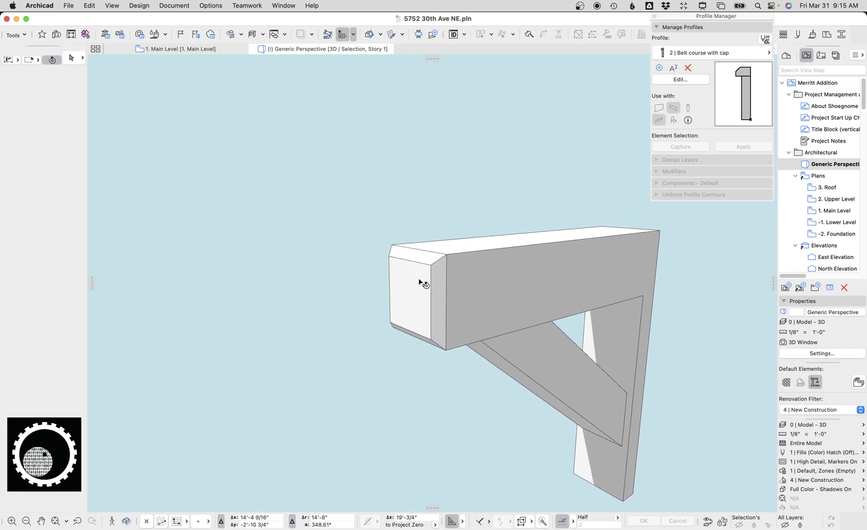
pyautogui.click(426, 303)
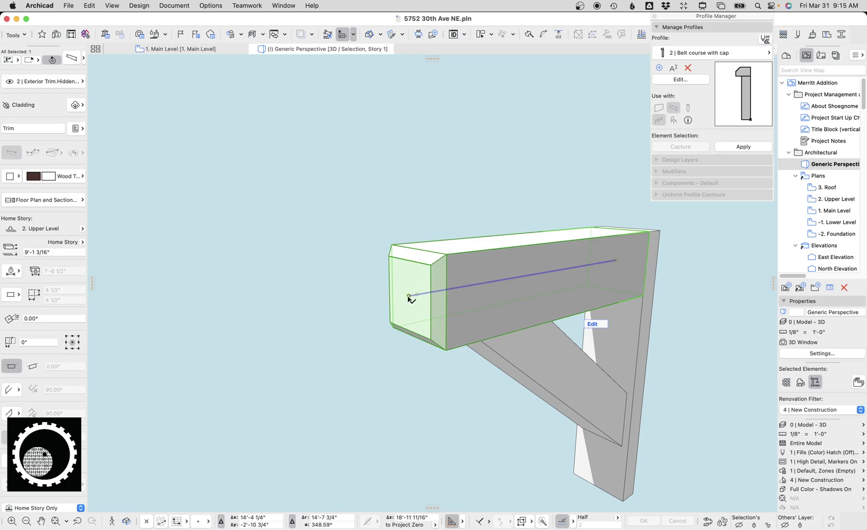
pyautogui.press('Escape')
# - Restore the whole house in 3D and isolate the sloped trim beam along the gable's rake
pyautogui.scroll(-15, 456, 295)
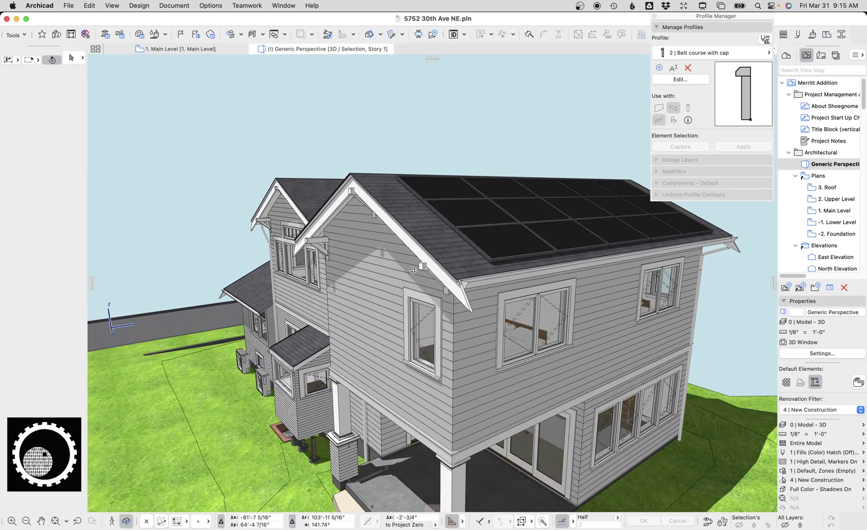
pyautogui.scroll(10, 416, 268)
pyautogui.scroll(3, 468, 226)
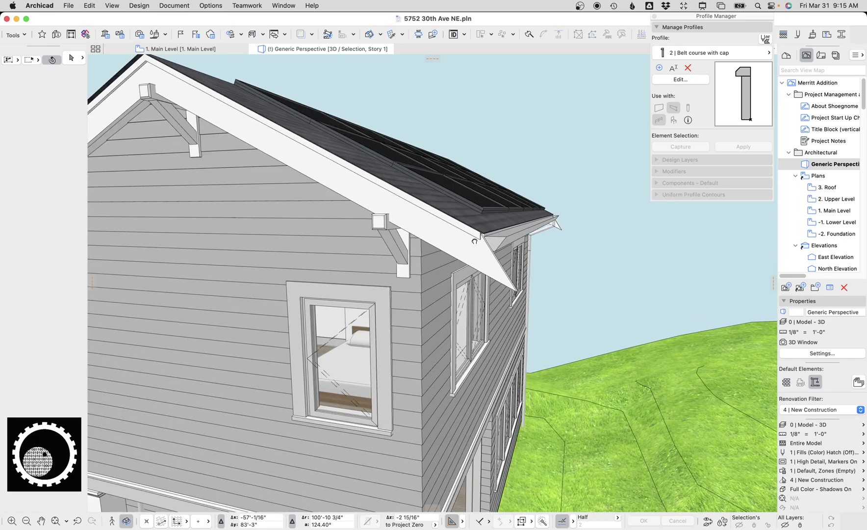
pyautogui.click(477, 267)
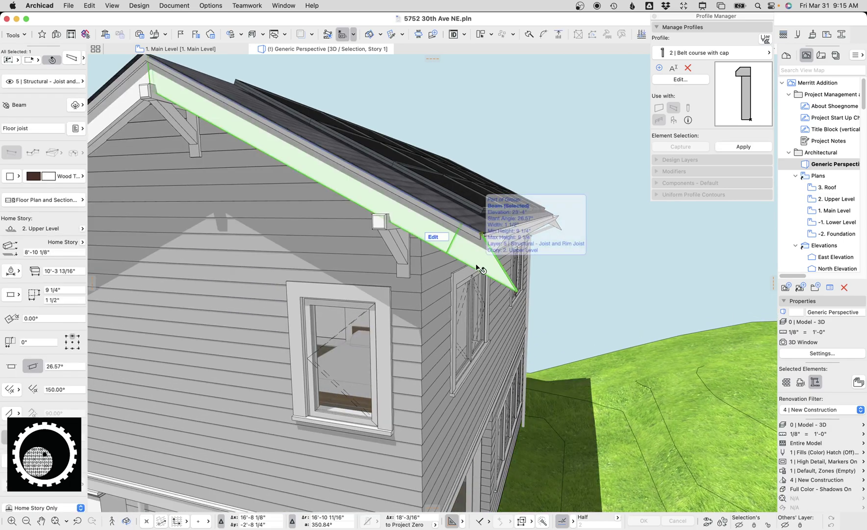
pyautogui.press('F5')
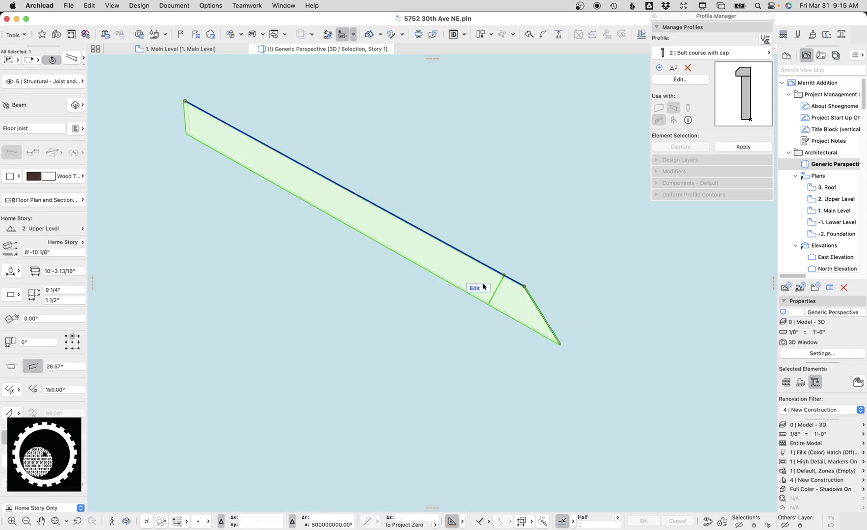
# - Bring the entire model back in 3D by way of the floor plan and apply the 0 | Model - 3D layer combination
pyautogui.press('F2')
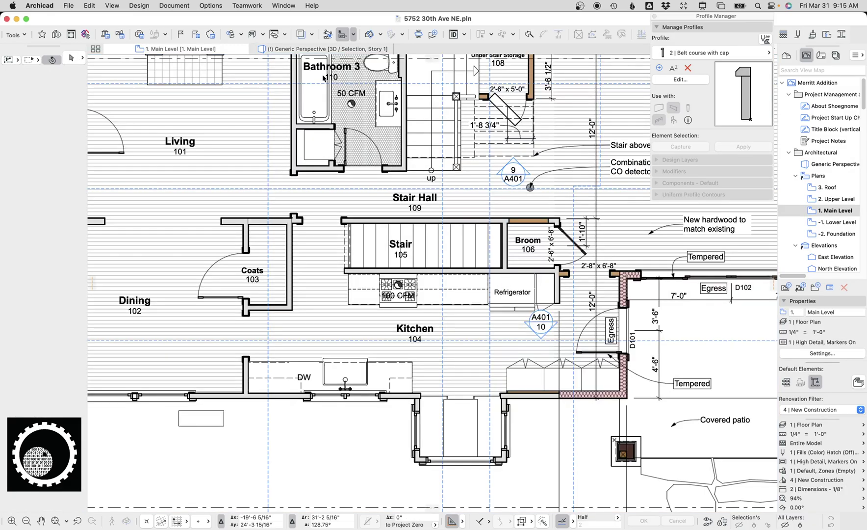
pyautogui.press('F3')
pyautogui.press('super+F5')
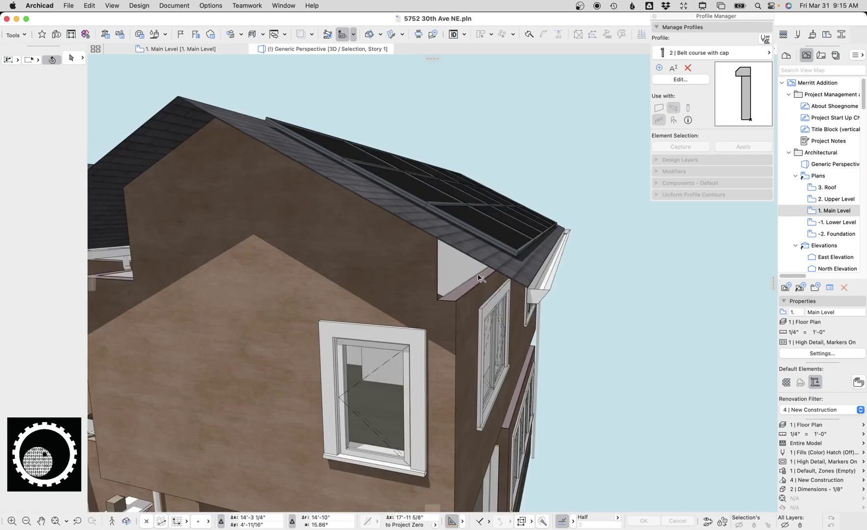
pyautogui.click(822, 429)
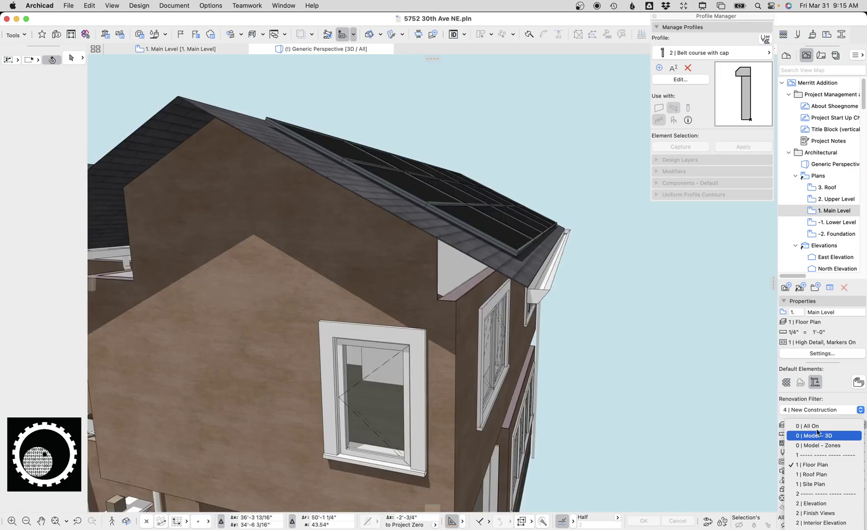
pyautogui.click(800, 418)
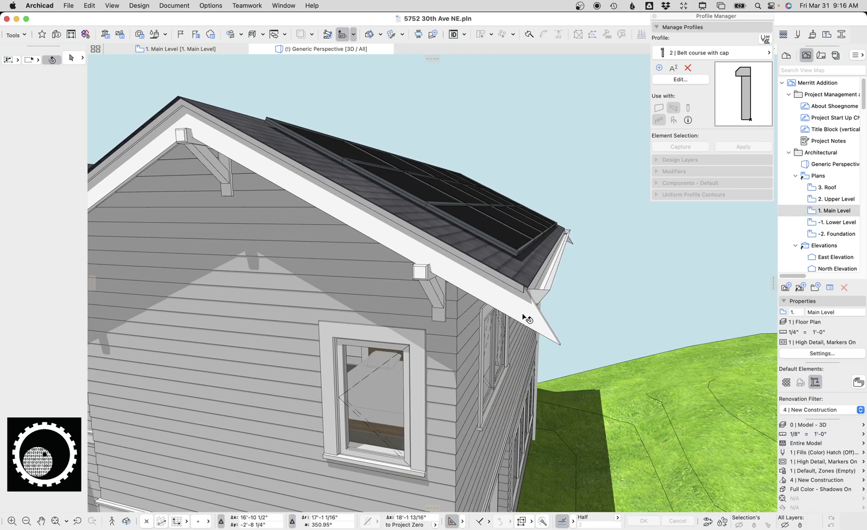
# - Open the selection settings of the gable's rake beam and examine its segments and start cut angle
pyautogui.click(533, 323)
pyautogui.doubleClick(530, 324)
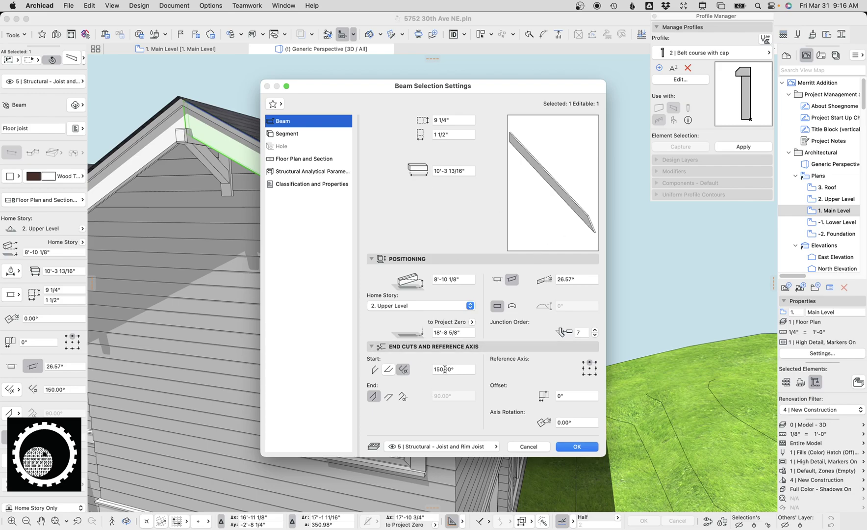
pyautogui.click(294, 134)
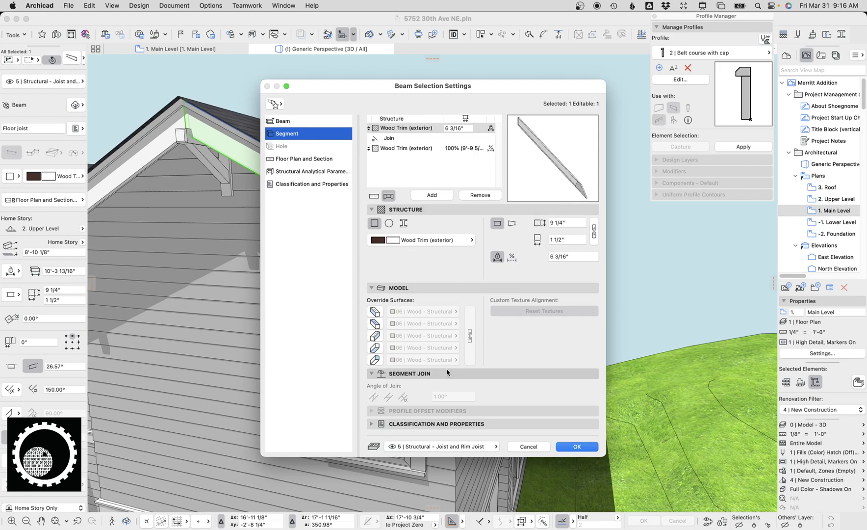
pyautogui.click(288, 121)
pyautogui.click(460, 370)
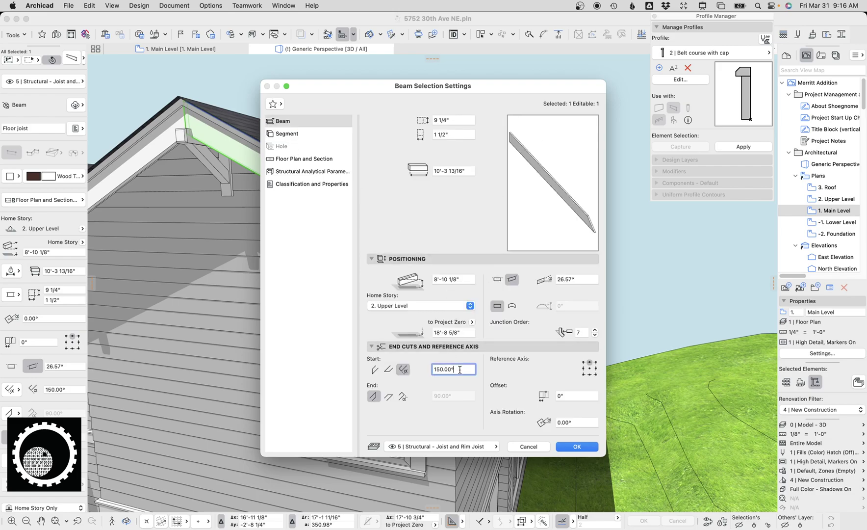
# - Preview the two preset start cuts on the rake beam, restore the custom 150° cut, and accept the settings
pyautogui.click(379, 370)
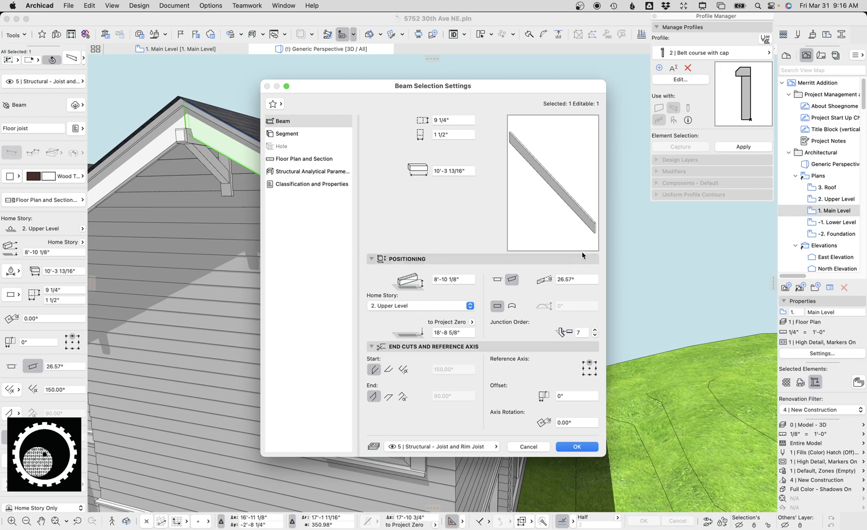
pyautogui.click(388, 370)
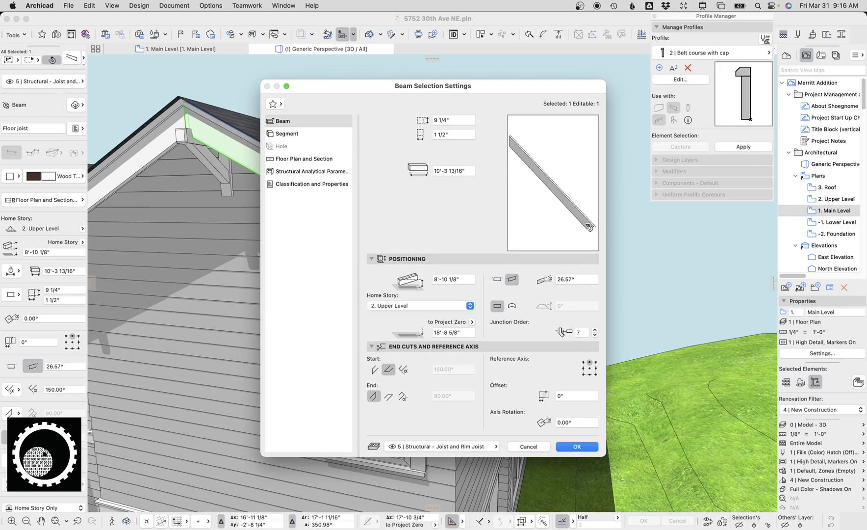
pyautogui.click(403, 369)
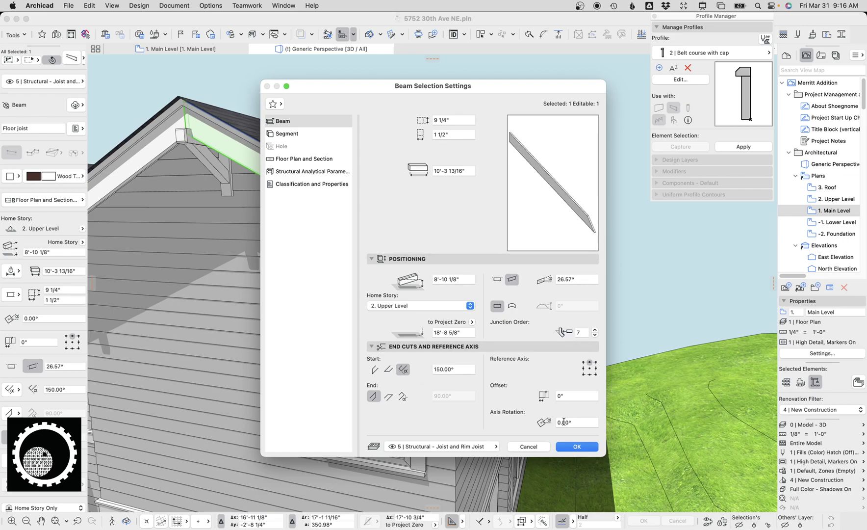
pyautogui.click(575, 445)
pyautogui.press('Escape')
pyautogui.press('Escape')
# - Hide the 2 | Exterior Vertical.Finish layer using the gable wall's lap siding, and undo the layer change
pyautogui.scroll(-1, 425, 325)
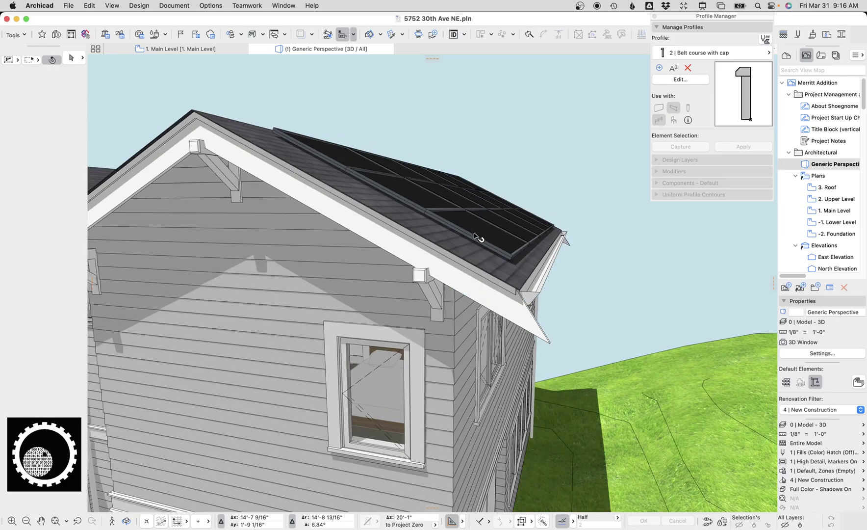
pyautogui.keyDown('shift'); pyautogui.moveTo(474, 239); pyautogui.dragTo(408, 111, button='middle'); pyautogui.keyUp('shift')
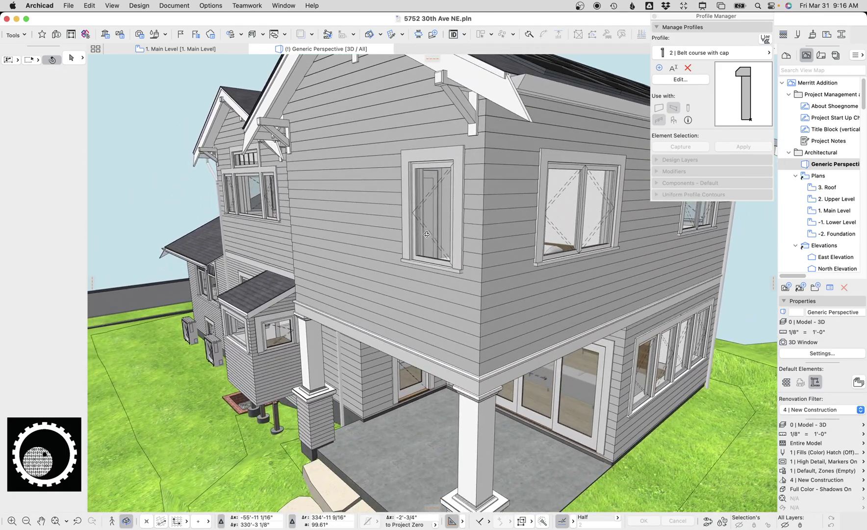
pyautogui.keyDown('shift'); pyautogui.moveTo(426, 234); pyautogui.dragTo(467, 233, button='middle'); pyautogui.keyUp('shift')
pyautogui.click(485, 259)
pyautogui.press('h')
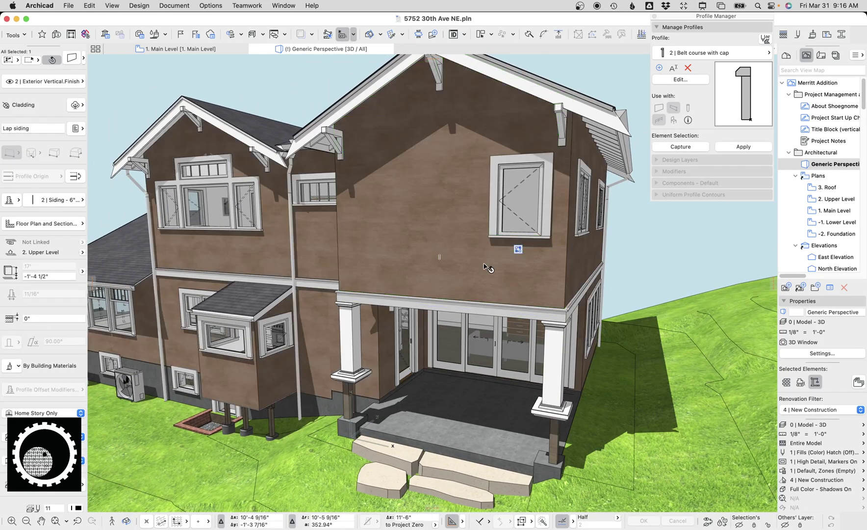
pyautogui.moveTo(488, 268); pyautogui.dragTo(527, 258, button='middle')
pyautogui.hotkey('ctrl', 'z')
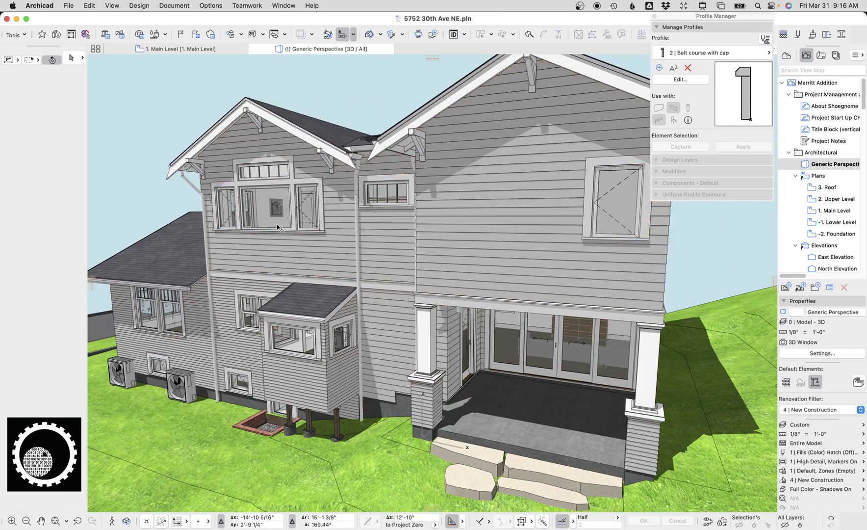
# - Isolate the layer of the vertical trim column beside the gable's central window, and undo the layer change
pyautogui.scroll(10, 499, 291)
pyautogui.scroll(5, 500, 226)
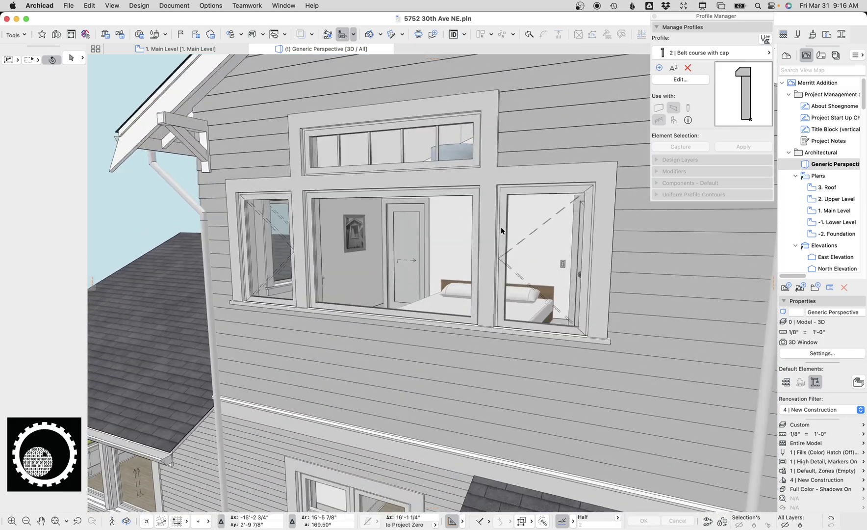
pyautogui.click(490, 173)
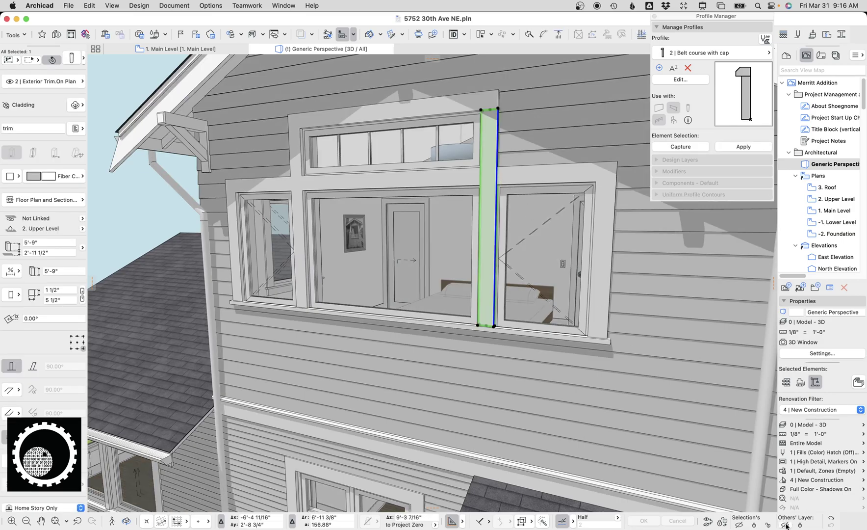
pyautogui.hotkey('ctrl', 'alt', 'l')
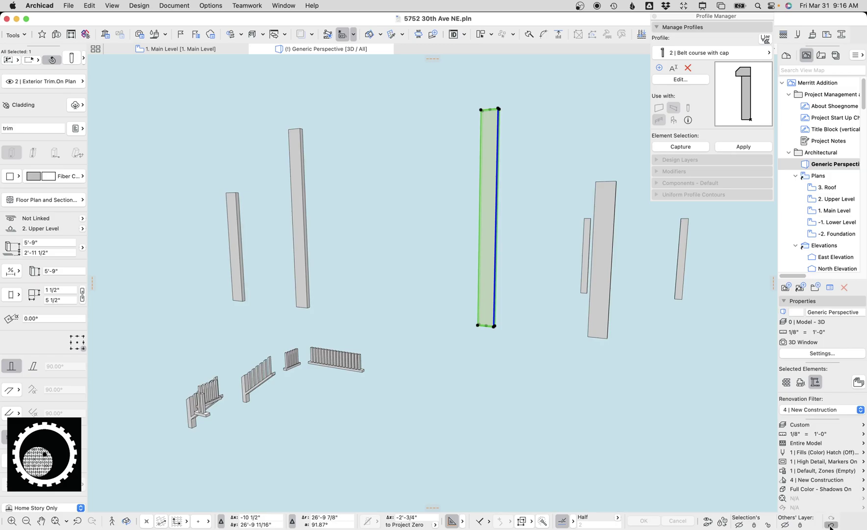
pyautogui.press('super+z')
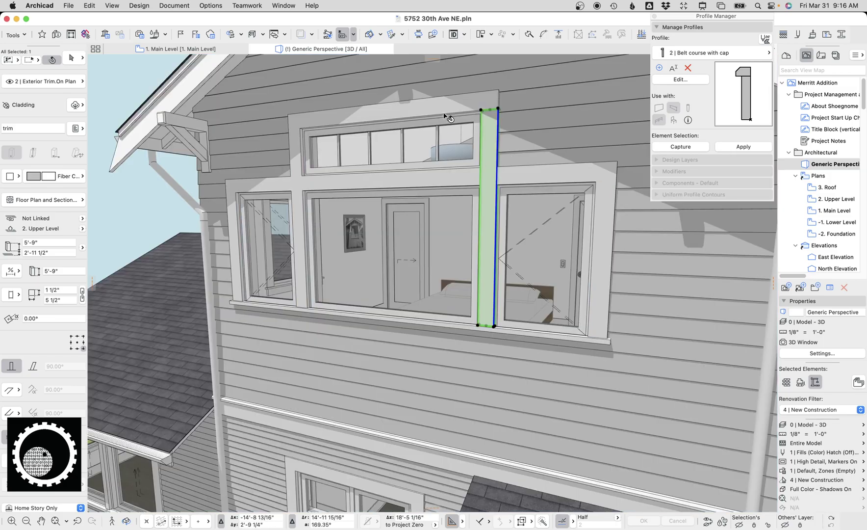
# - Add the head trim above the transom window to the selection, isolate both exterior trim layers, and inspect the surrounding trim pieces
pyautogui.keyDown('shift'); pyautogui.click(447, 112); pyautogui.keyUp('shift')
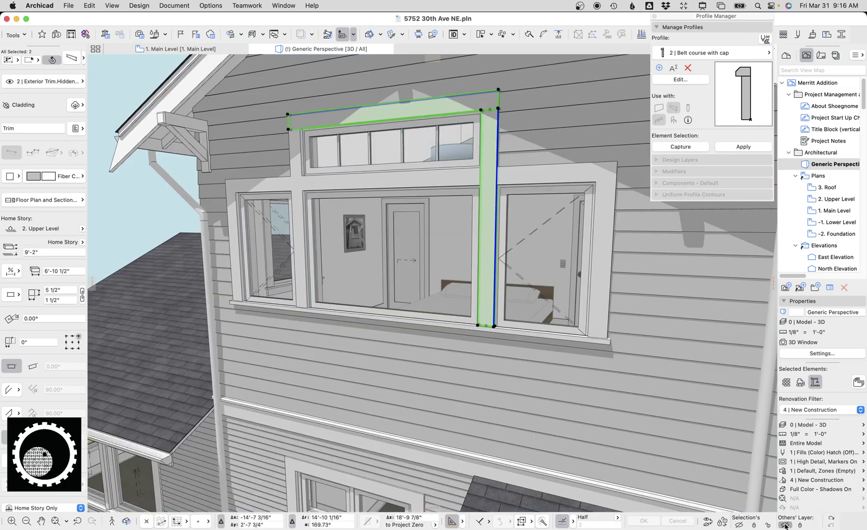
pyautogui.click(785, 526)
pyautogui.keyDown('shift'); pyautogui.moveTo(525, 306); pyautogui.dragTo(497, 315, button='middle'); pyautogui.keyUp('shift')
pyautogui.click(528, 210)
pyautogui.keyDown('shift'); pyautogui.click(567, 267); pyautogui.keyUp('shift')
pyautogui.keyDown('shift'); pyautogui.click(456, 245); pyautogui.keyUp('shift')
pyautogui.keyDown('shift'); pyautogui.click(405, 134); pyautogui.keyUp('shift')
pyautogui.press('Escape')
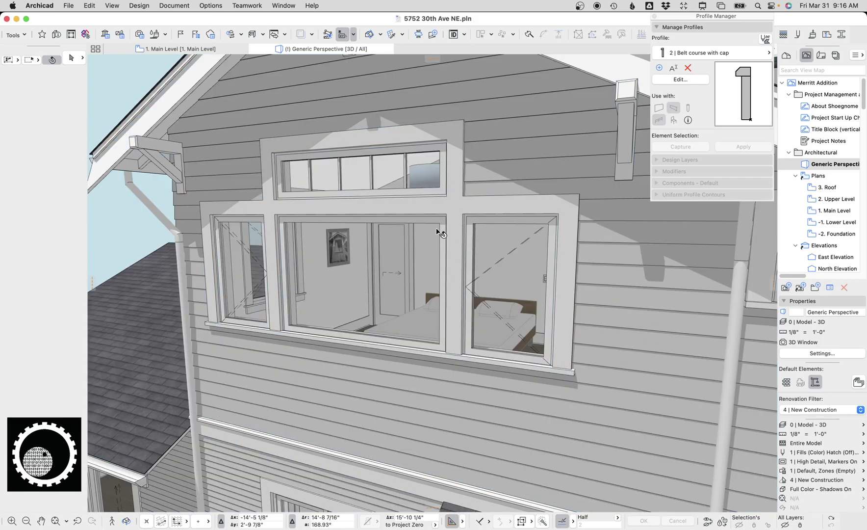
# - Isolate the layer hosting the gable's transom and central windows, inspect the central window without its trim, and clear the selection
pyautogui.click(440, 230)
pyautogui.keyDown('shift'); pyautogui.click(445, 190); pyautogui.keyUp('shift')
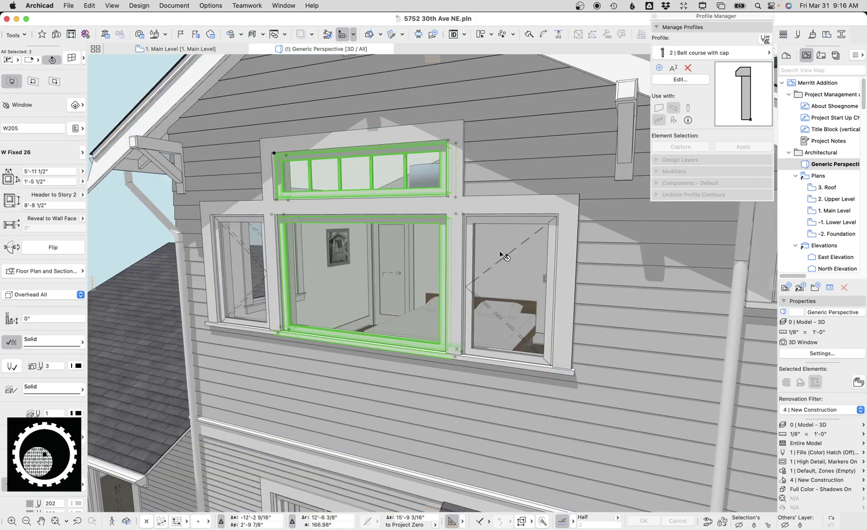
pyautogui.click(787, 525)
pyautogui.click(471, 253)
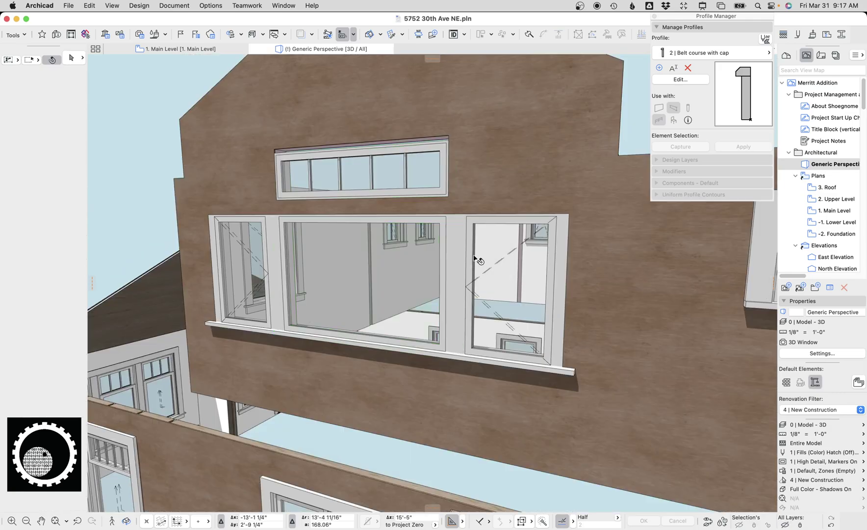
pyautogui.click(401, 236)
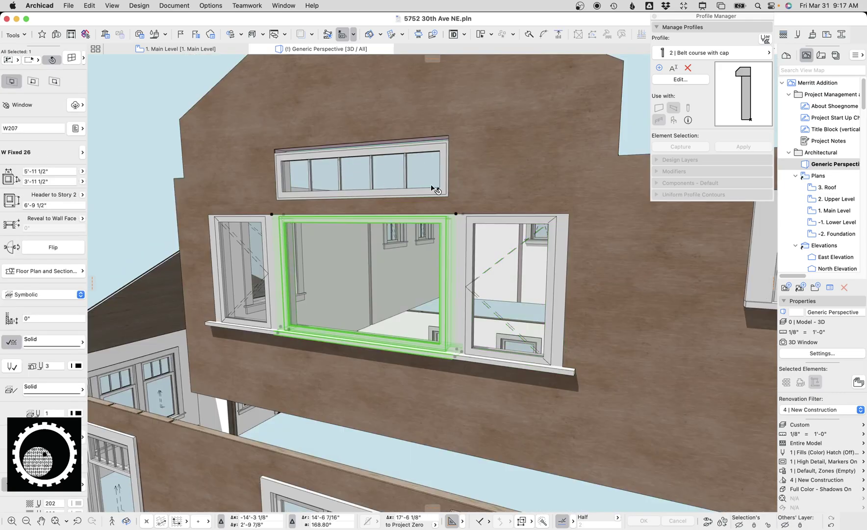
pyautogui.press('Escape')
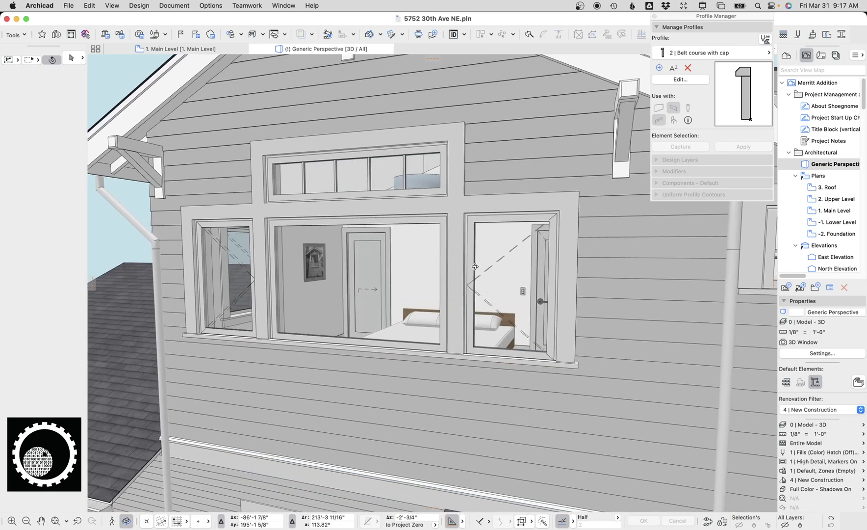
# - Enter the upper-level bedroom through the gable window and walk around to examine the interior window trim, doors, furniture and wall pictures
pyautogui.scroll(10, 475, 267)
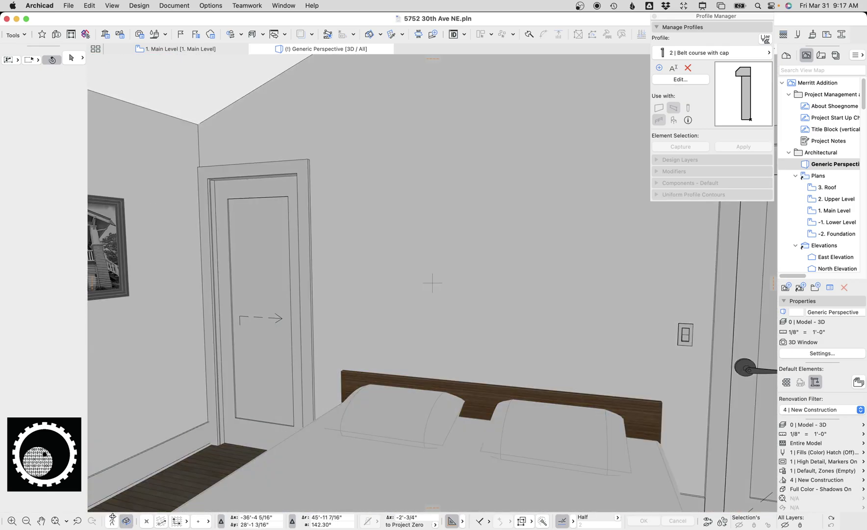
pyautogui.click(113, 518)
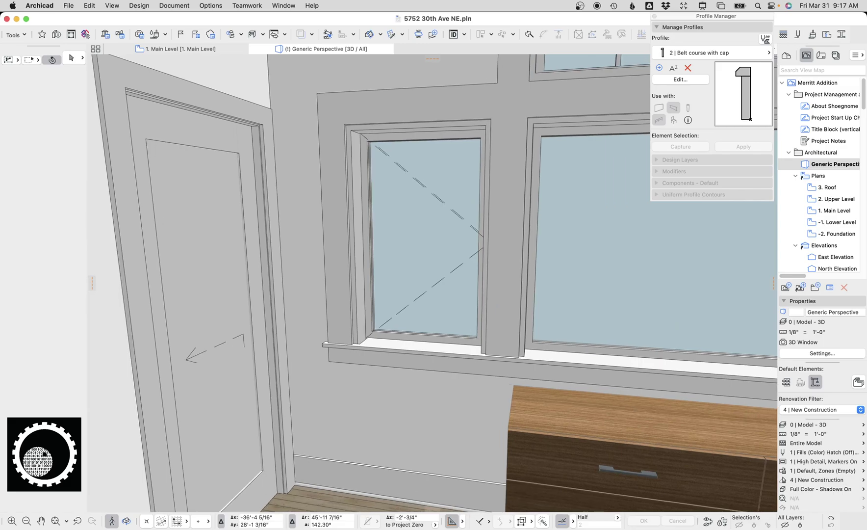
pyautogui.press('Down')
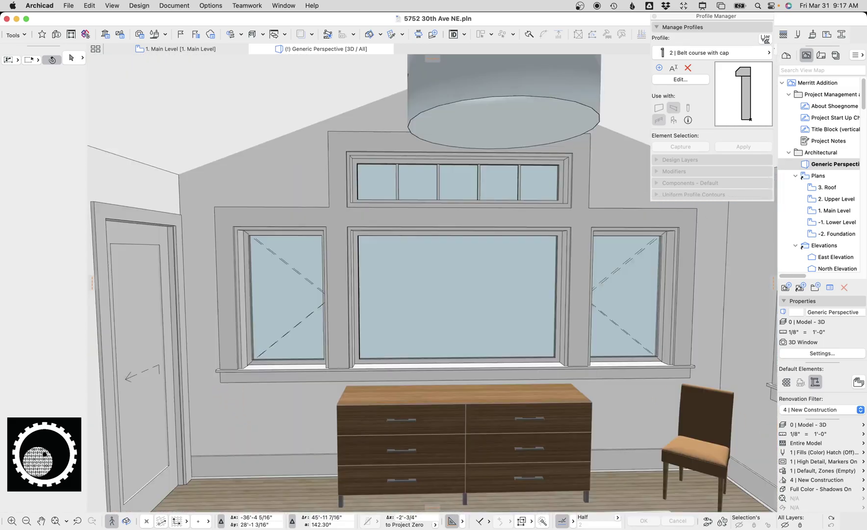
pyautogui.press('Up')
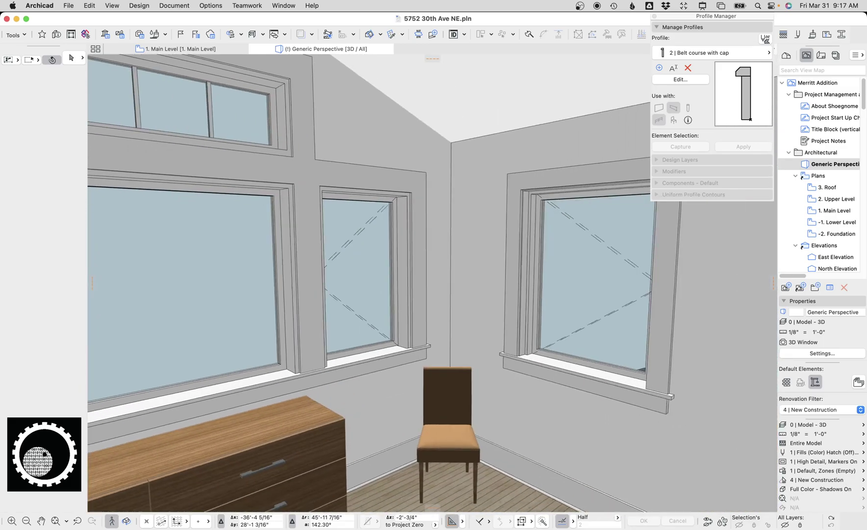
pyautogui.press('Right')
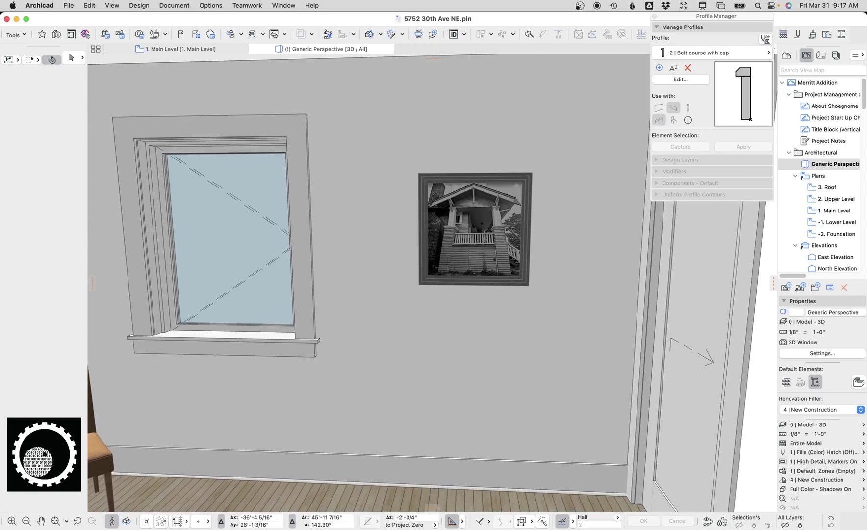
pyautogui.press('Up')
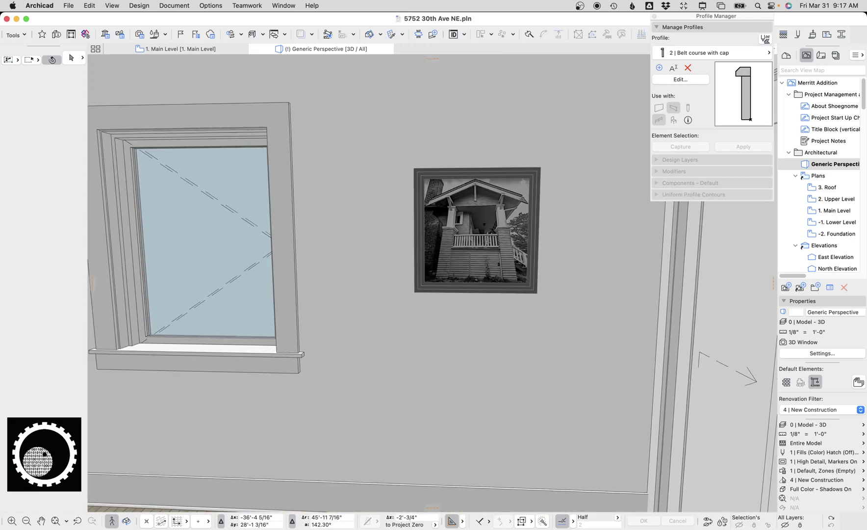
pyautogui.press('Down')
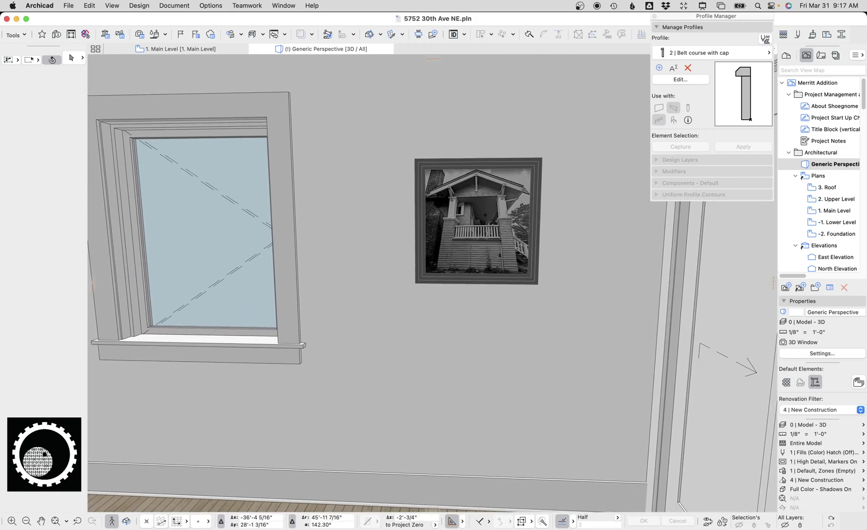
pyautogui.press('Left')
pyautogui.press('Left')
pyautogui.press('Down')
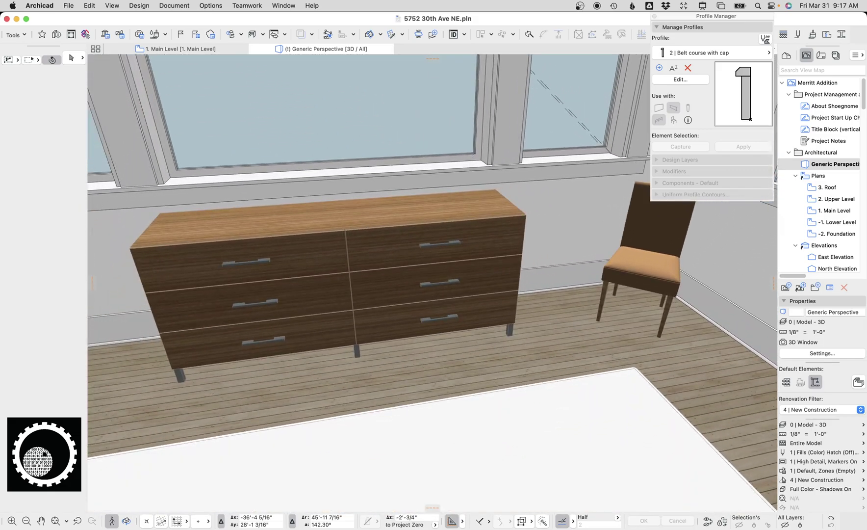
pyautogui.press('Up')
pyautogui.press('Down')
pyautogui.press('Right')
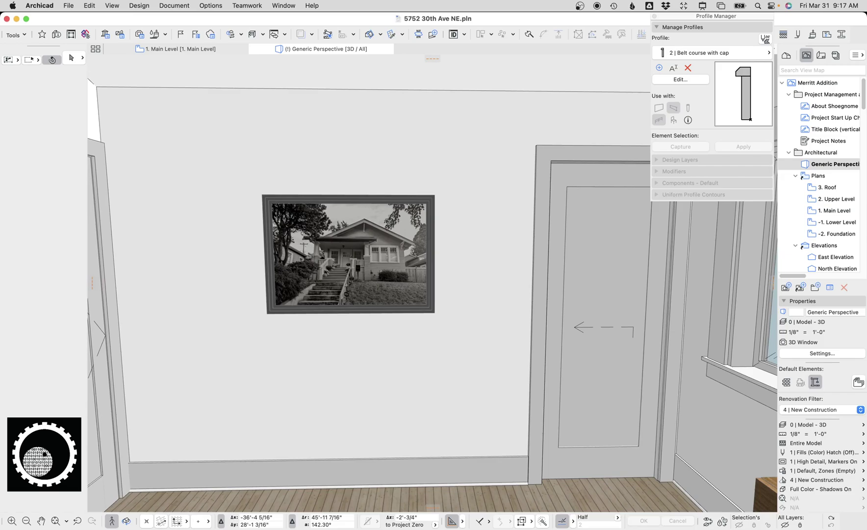
# - Examine the custom picture choices in the settings of the framed house picture on the bedroom wall, and close them without changes
pyautogui.press('Escape')
pyautogui.click(406, 275)
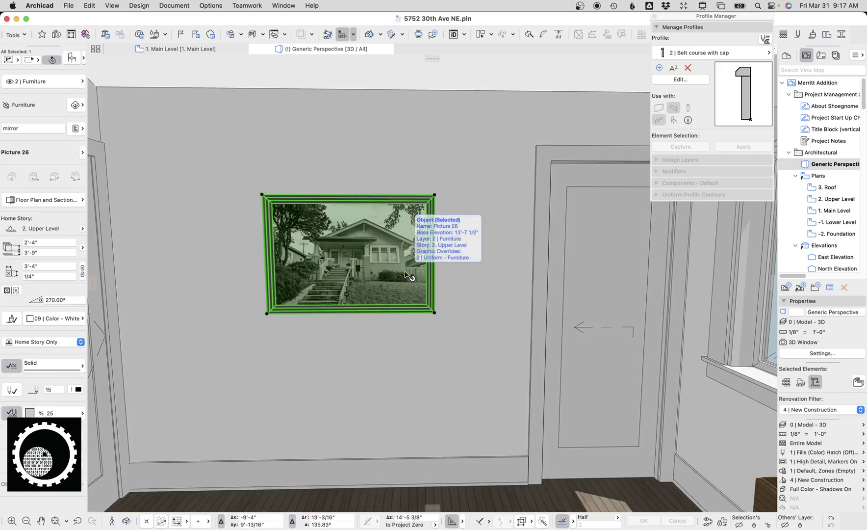
pyautogui.doubleClick(425, 278)
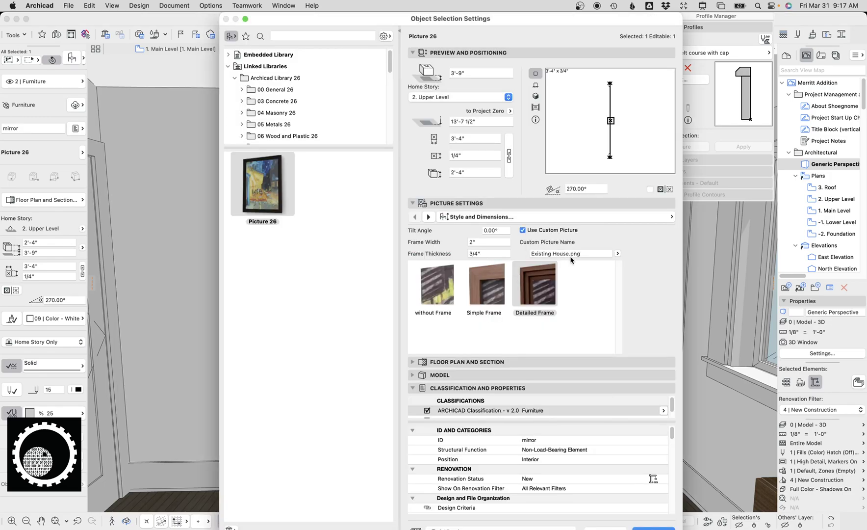
pyautogui.click(617, 253)
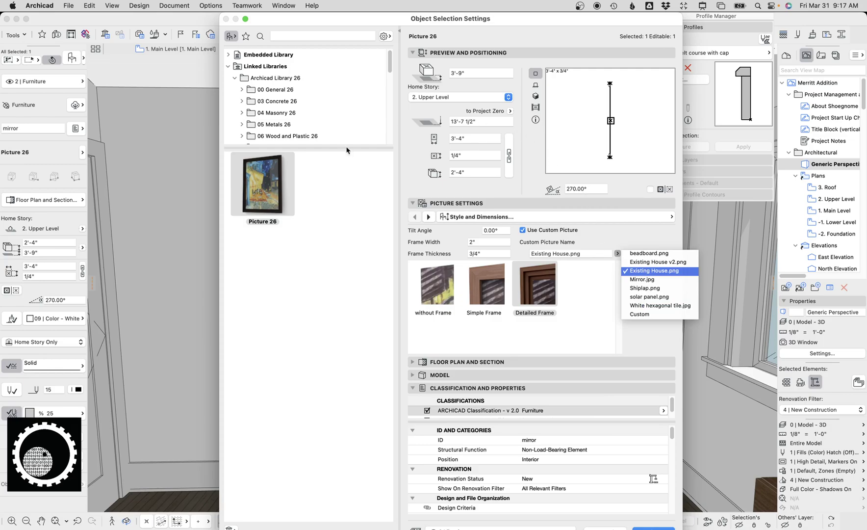
pyautogui.press('Escape')
pyautogui.press('Escape')
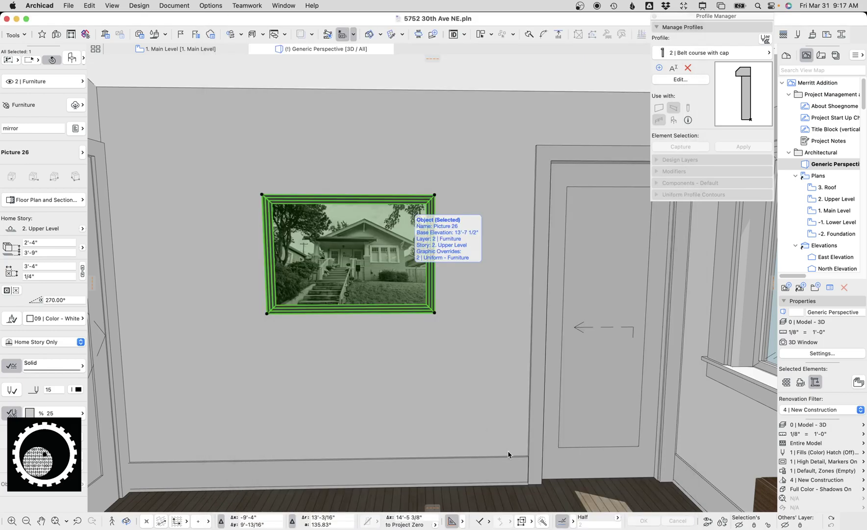
pyautogui.press('Escape')
pyautogui.keyDown('shift'); pyautogui.moveTo(426, 384); pyautogui.dragTo(418, 368, button='middle'); pyautogui.keyUp('shift')
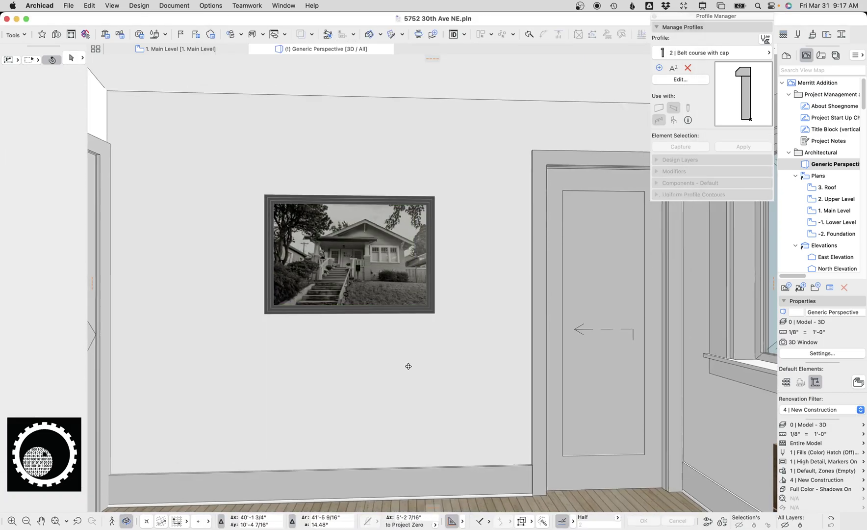
pyautogui.keyDown('shift'); pyautogui.moveTo(405, 366); pyautogui.dragTo(396, 309, button='middle'); pyautogui.keyUp('shift')
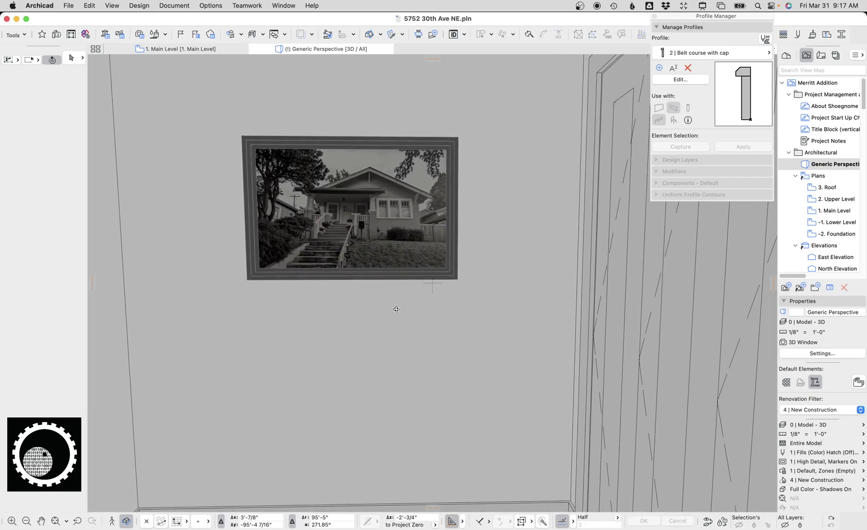